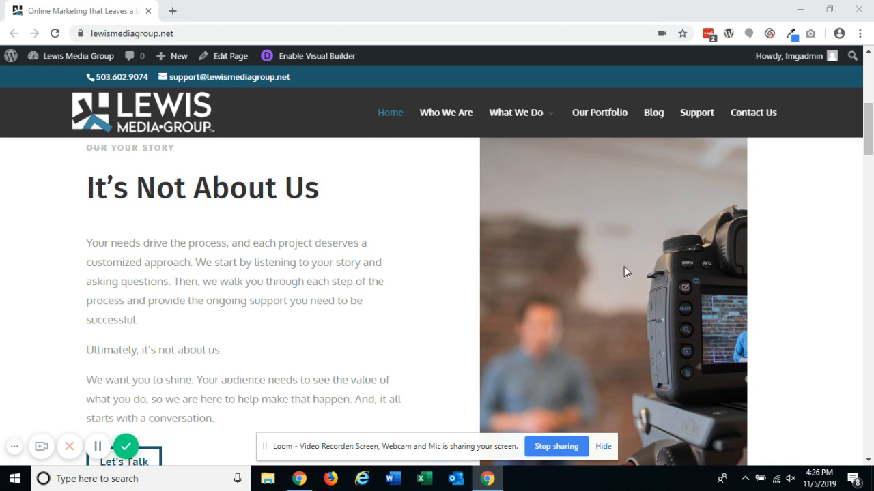
- Enable the Visual Builder on the home page
scroll(624, 266, up, 10)
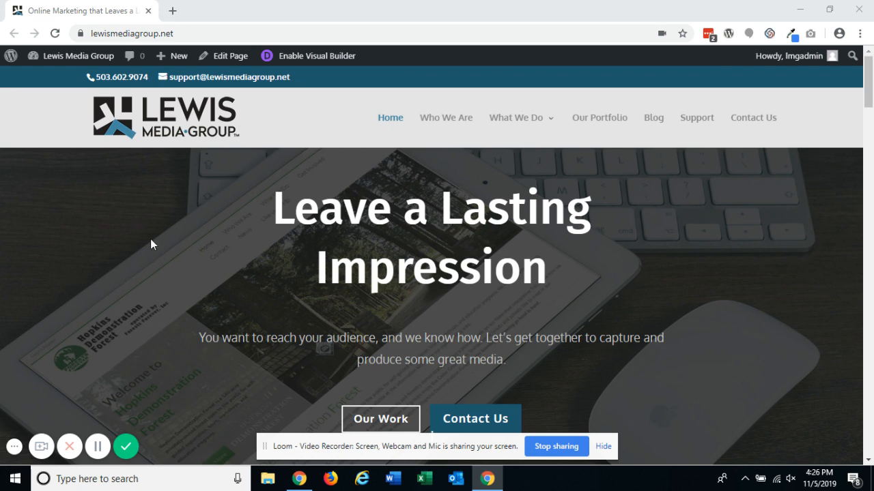
click(321, 58)
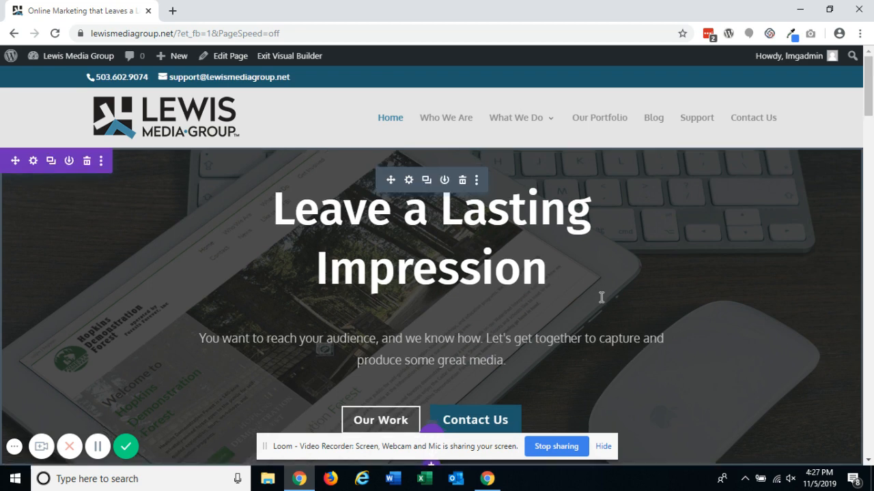
- Open the story section image module's settings and pick the vegetable basket photo from the media library
scroll(600, 297, down, 5)
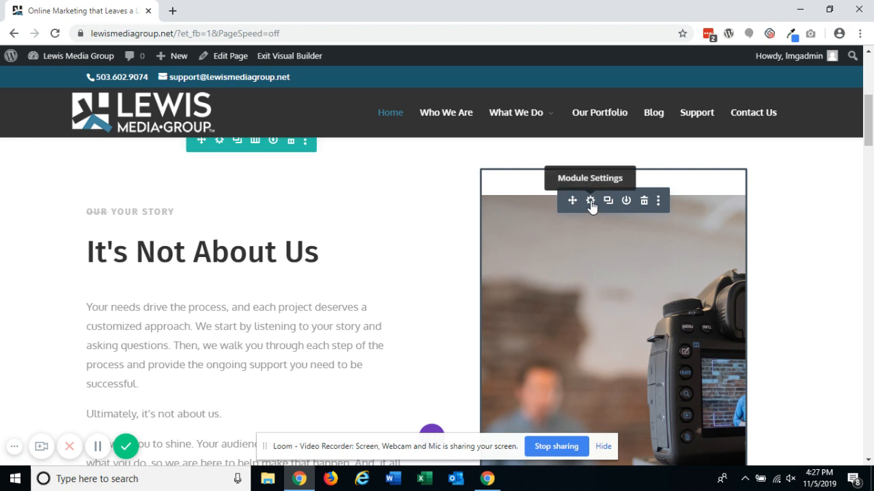
click(590, 201)
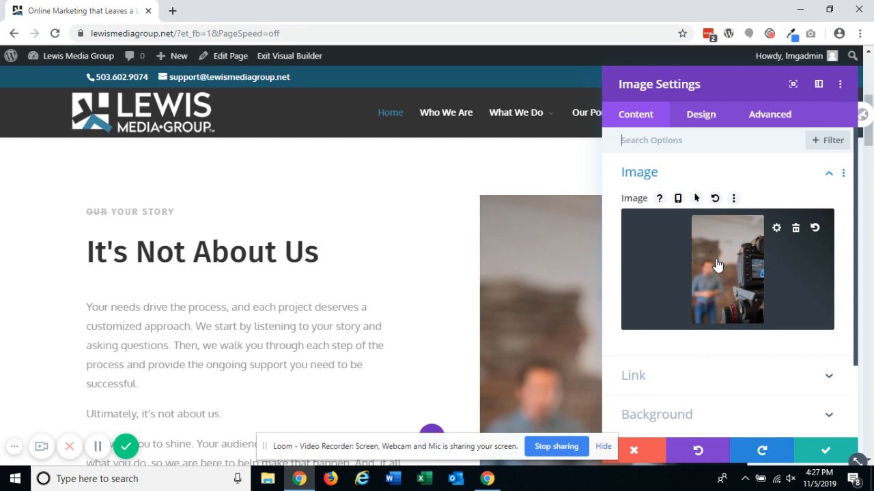
click(717, 265)
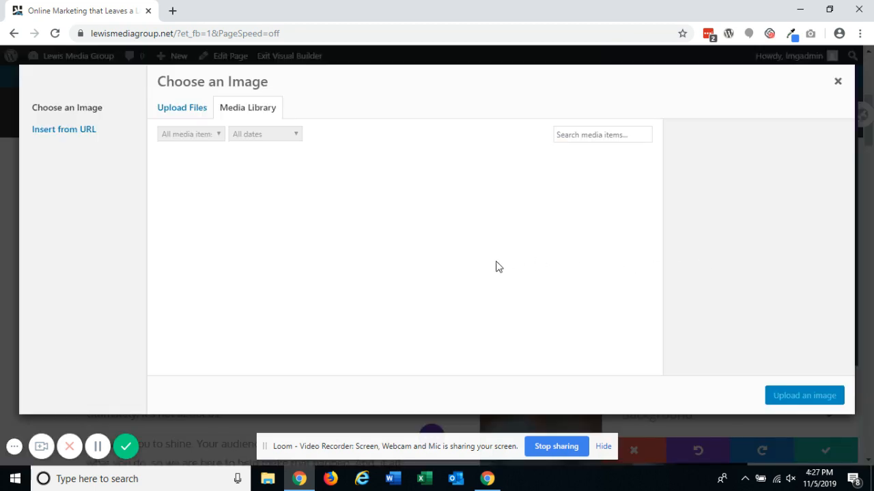
scroll(352, 247, down, 7)
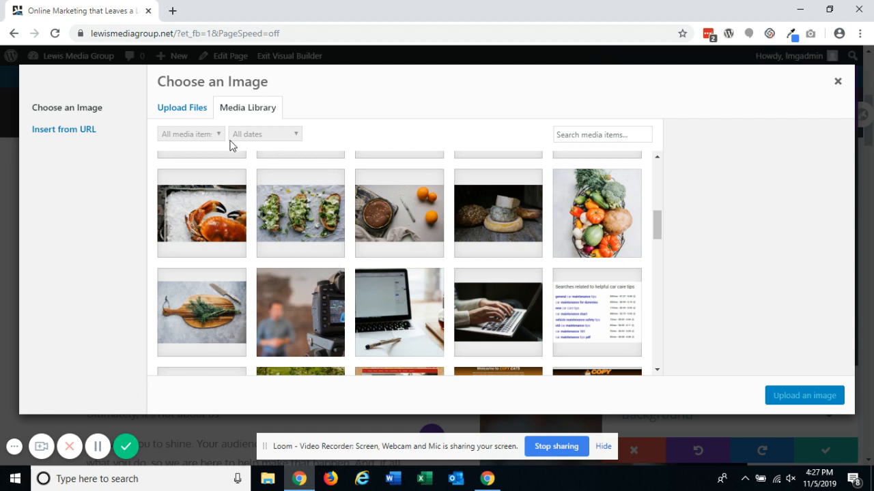
click(192, 114)
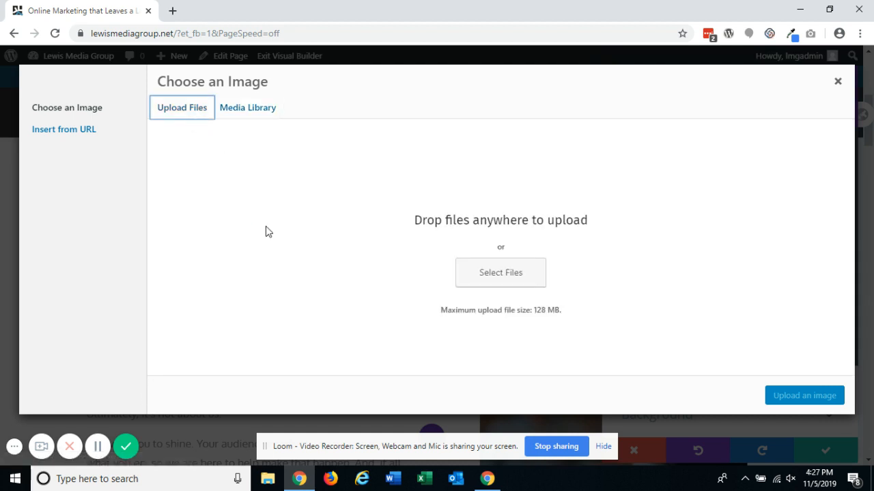
click(264, 116)
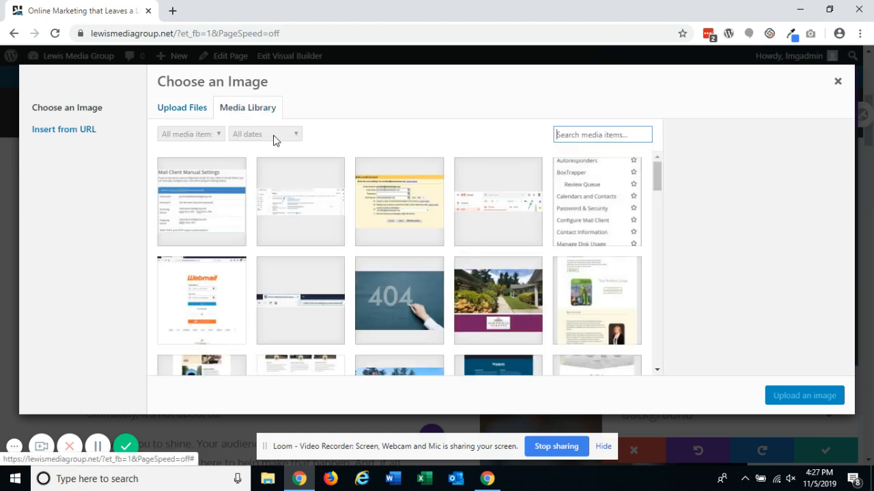
scroll(513, 289, down, 5)
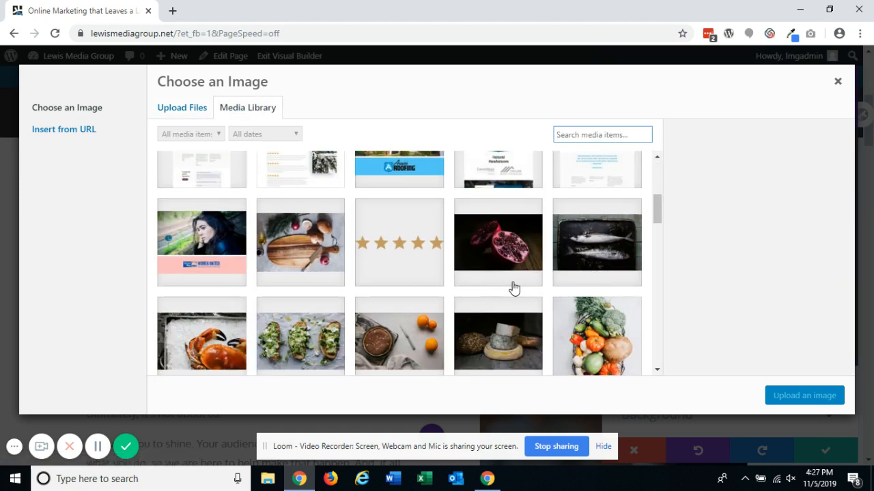
scroll(523, 289, down, 2)
click(584, 247)
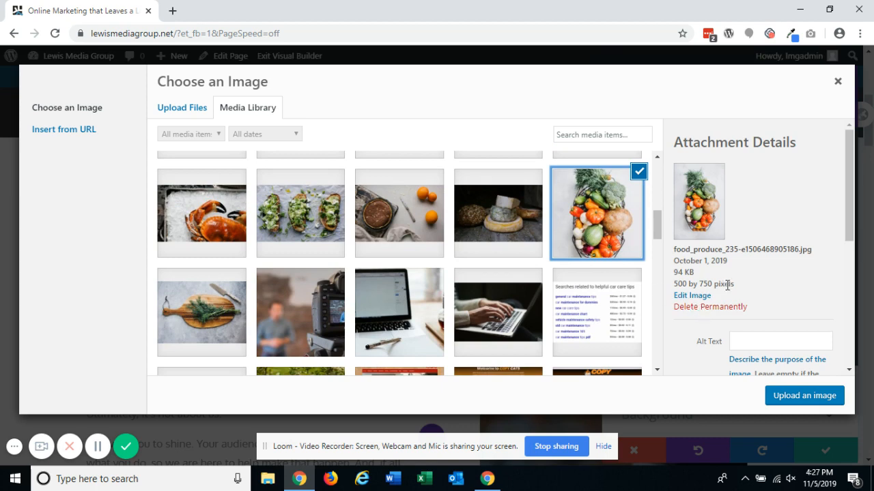
- Set the selected photo's alt text to "basket of produce"
scroll(772, 317, down, 4)
scroll(808, 362, up, 5)
scroll(798, 293, down, 1)
scroll(792, 256, up, 1)
click(785, 339)
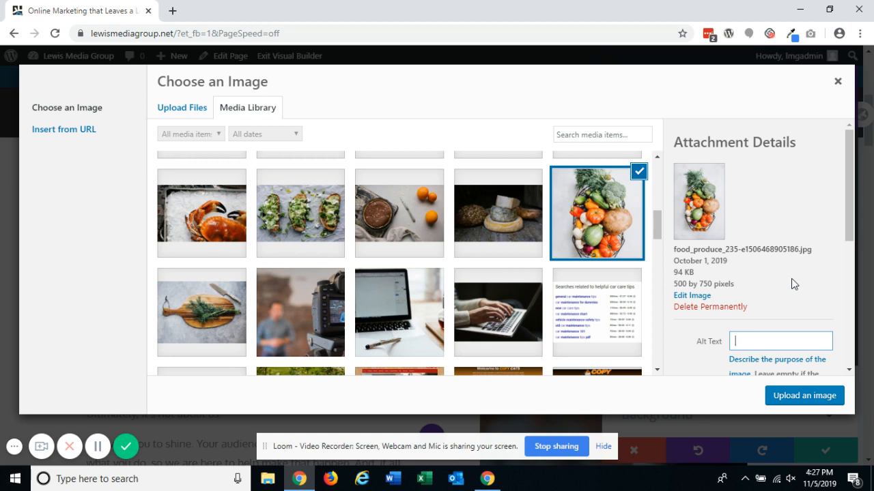
text(basket of produce)
- Insert the photo into the image module and save the module settings
scroll(790, 273, down, 5)
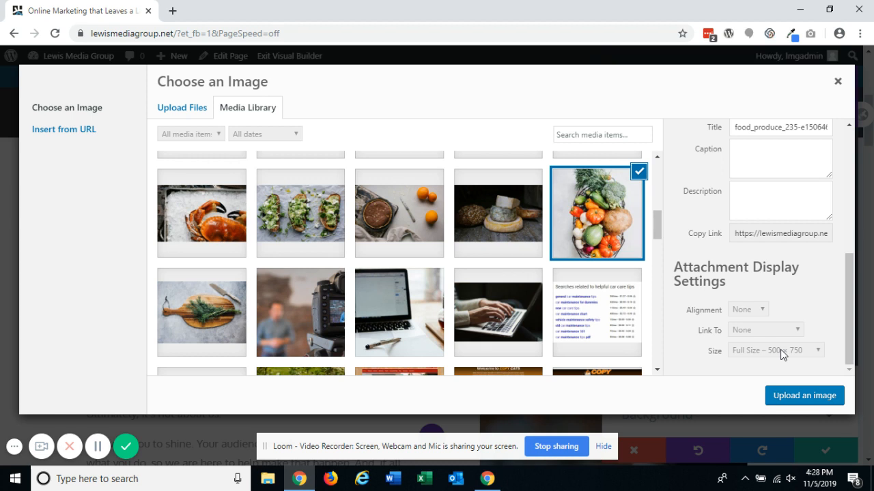
click(804, 396)
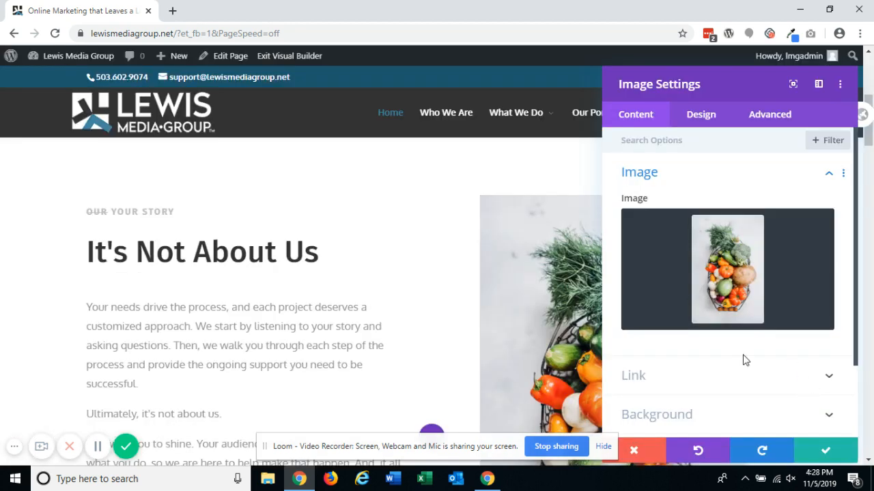
click(824, 452)
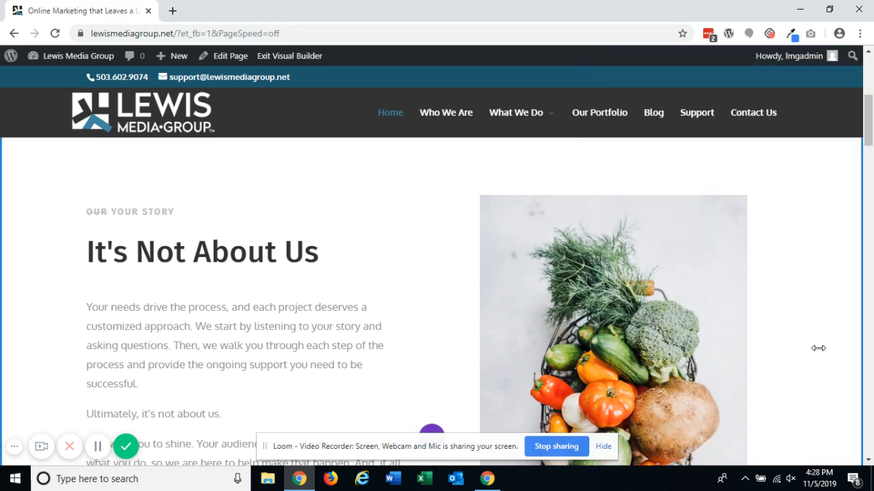
- Open the fullwidth header's settings and remove its current background image
scroll(819, 349, down, 3)
scroll(662, 321, up, 3)
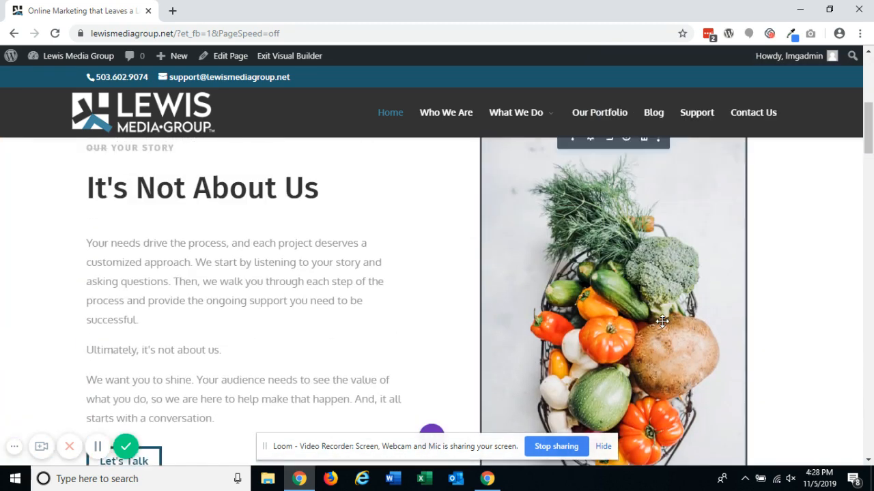
scroll(662, 322, up, 3)
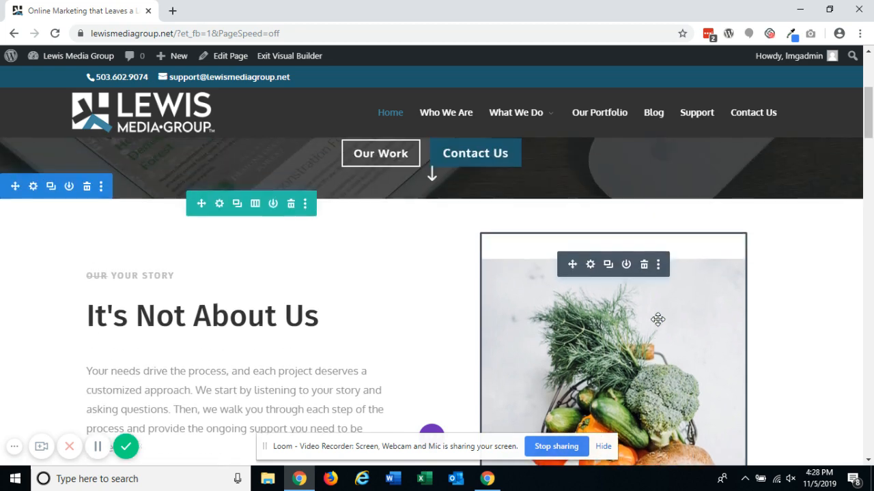
scroll(413, 334, up, 4)
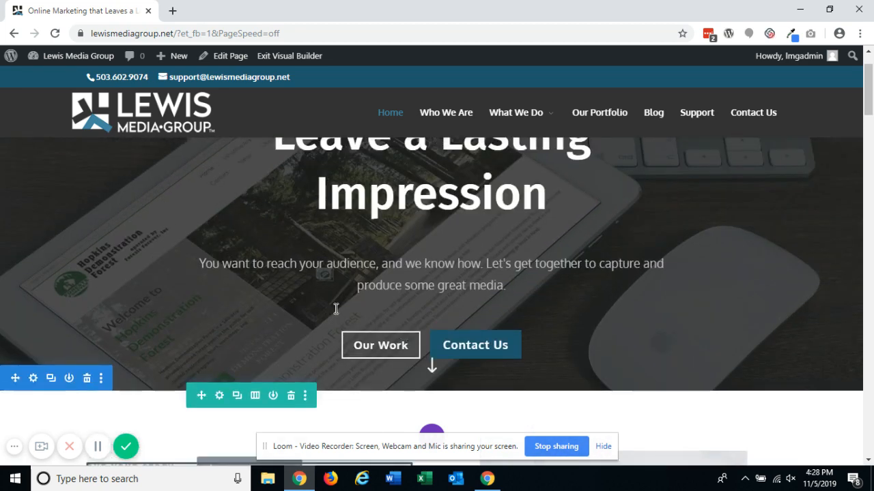
scroll(335, 308, up, 2)
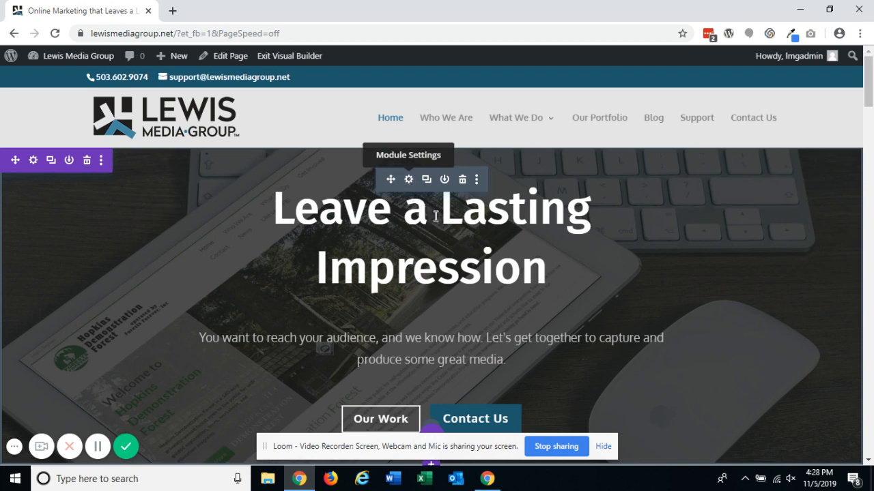
click(410, 180)
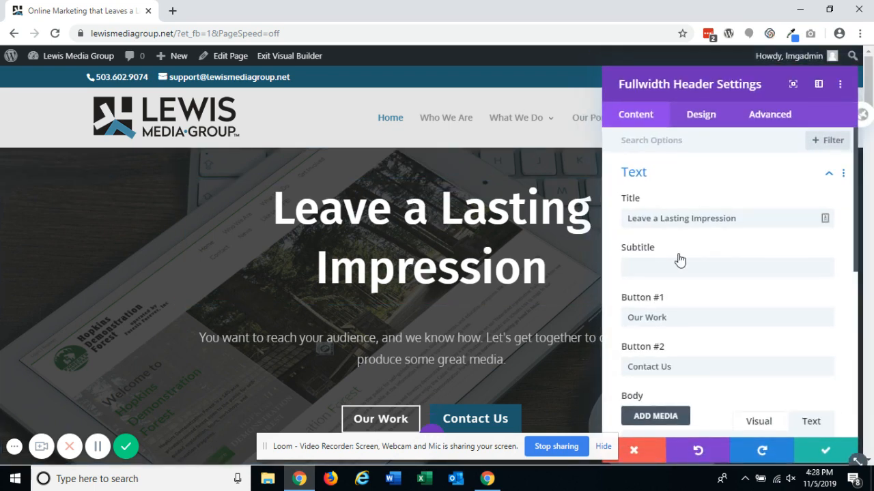
scroll(678, 258, down, 5)
click(683, 327)
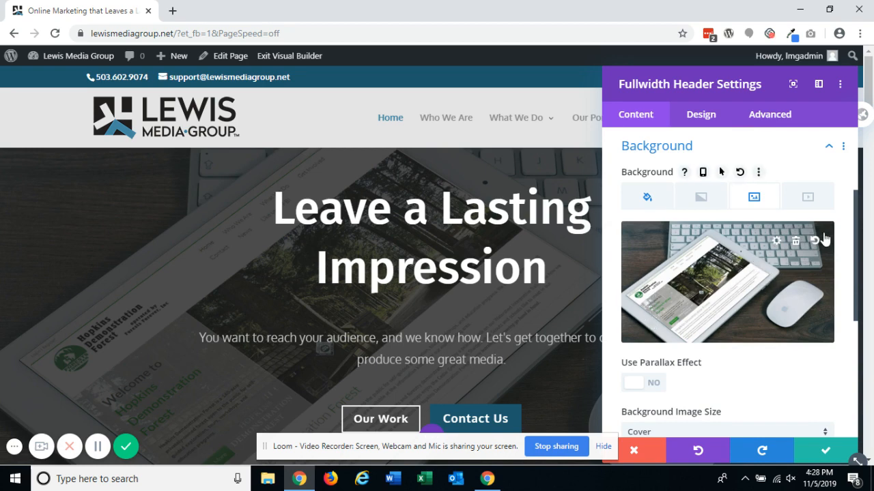
click(796, 244)
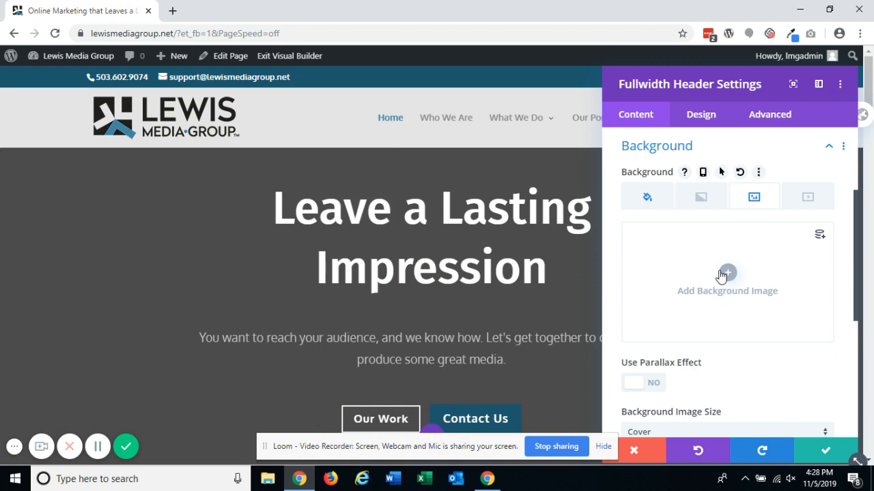
- Choose the 404 chalkboard image as the new header background and set its alt text to "Someone writing 404 on a chalkboard"
click(682, 286)
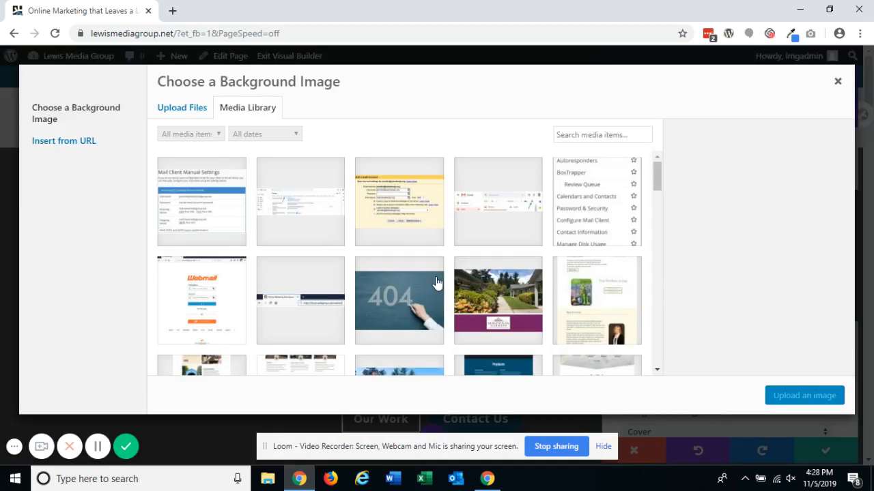
click(419, 291)
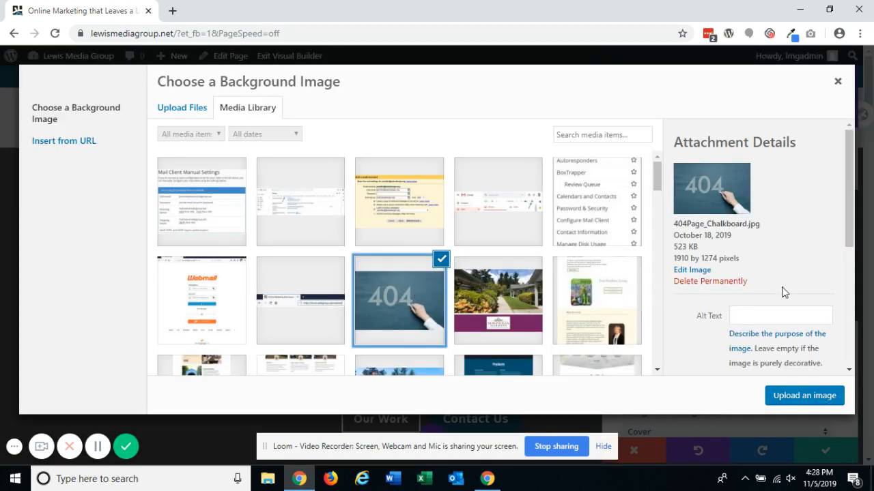
scroll(781, 287, down, 1)
click(782, 254)
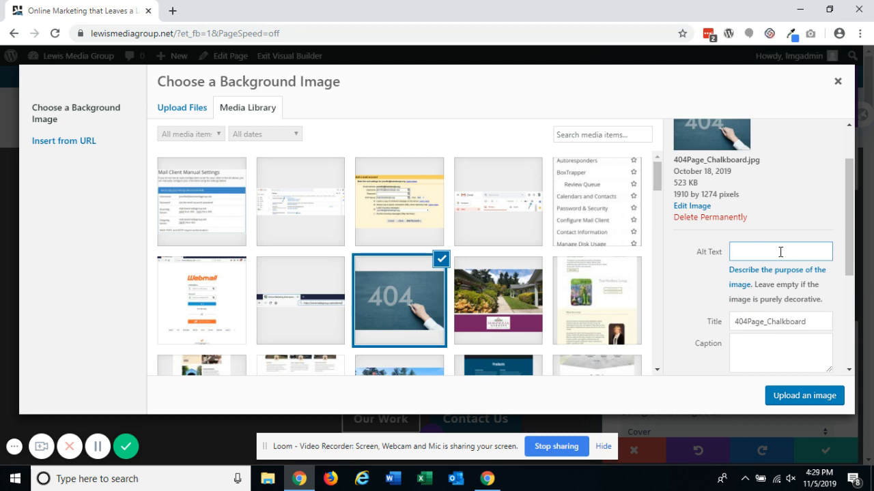
text(Someone writin)
text(g 404 on a )
text(chalkboard)
- Insert the chalkboard image as the header background and save the header settings
scroll(796, 234, down, 3)
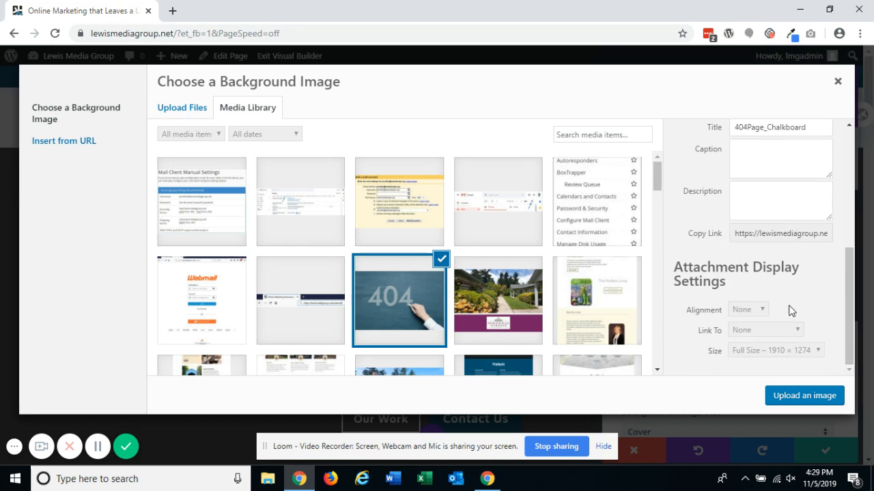
click(806, 397)
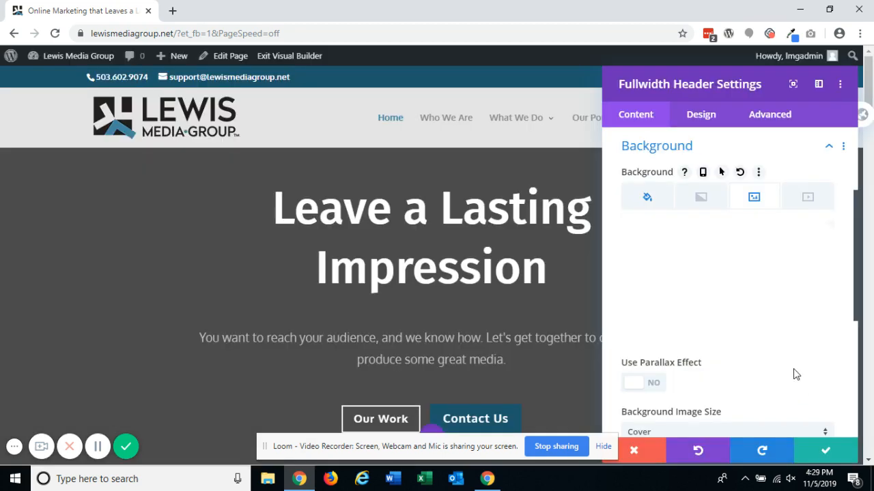
click(827, 449)
- Reopen the header's background settings and set the background image position to Top Center
scroll(810, 358, down, 4)
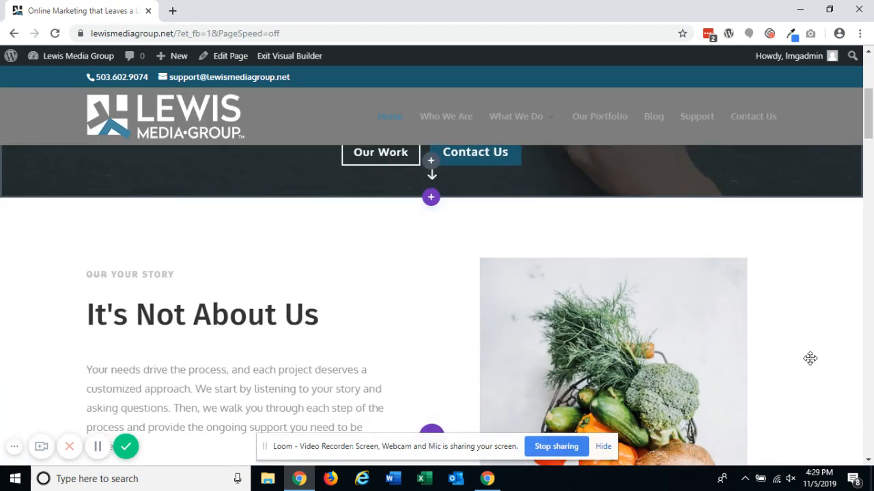
scroll(810, 357, up, 4)
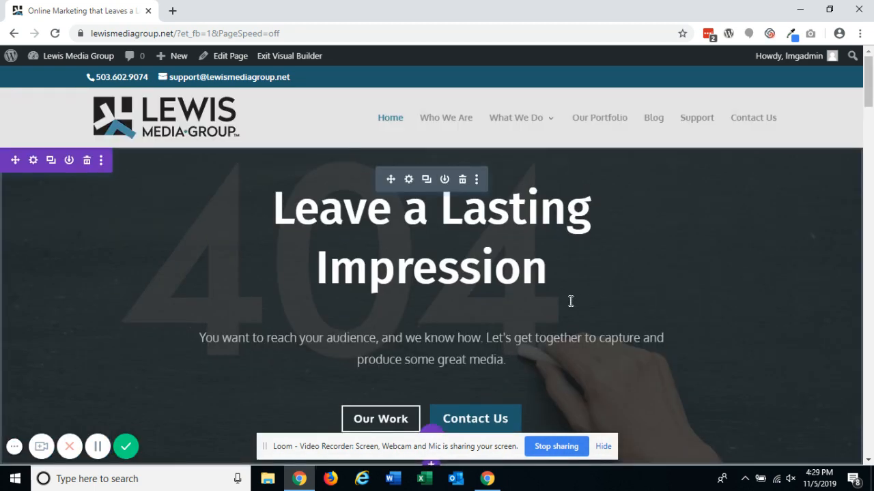
click(408, 180)
scroll(676, 196, down, 5)
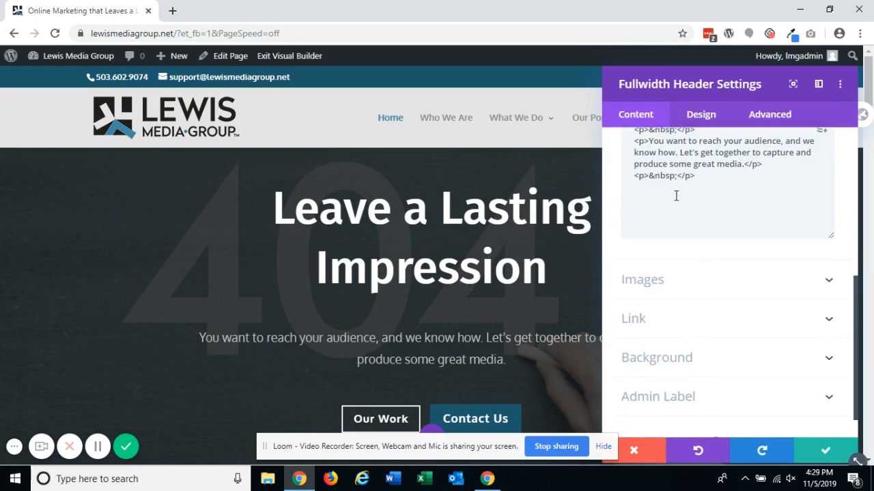
scroll(682, 212, down, 2)
click(692, 314)
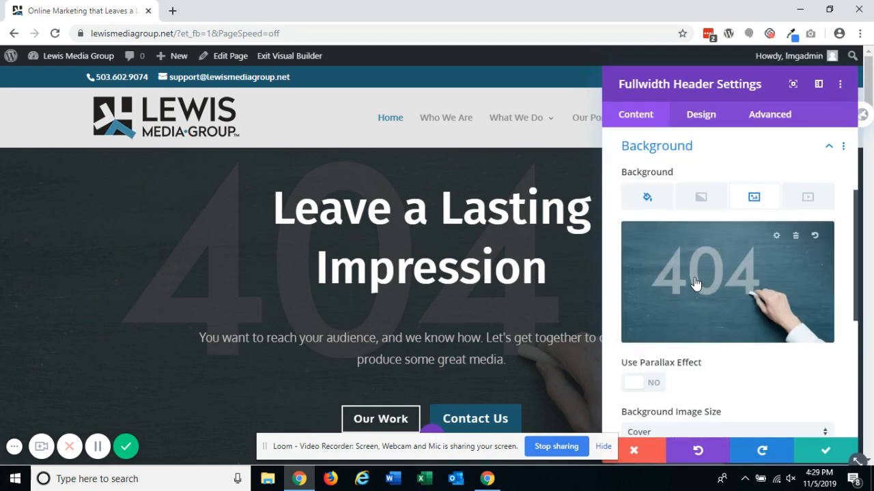
scroll(693, 283, down, 3)
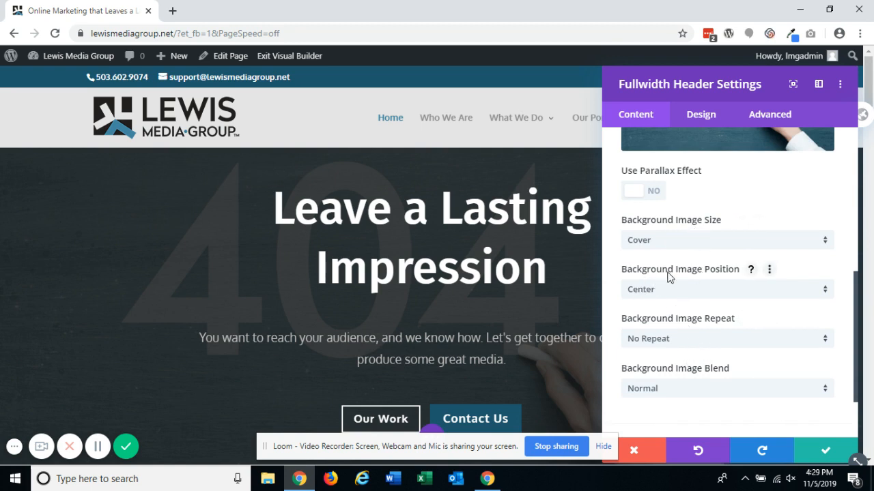
click(680, 292)
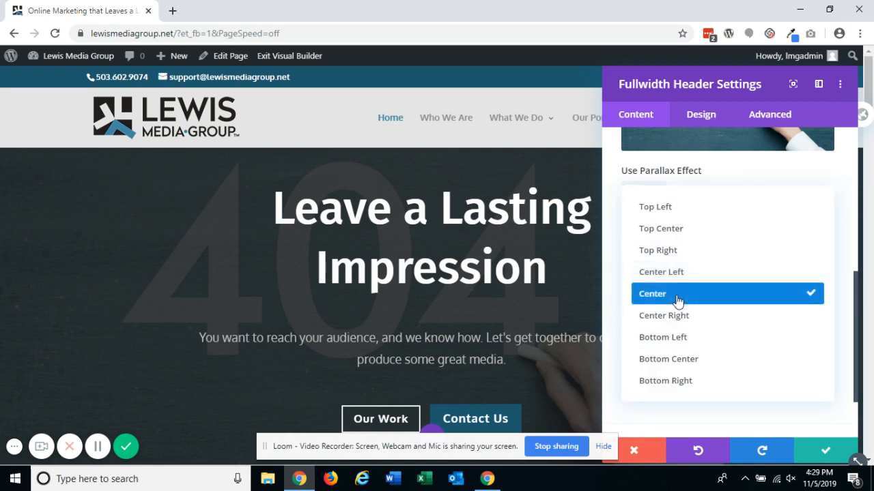
click(701, 235)
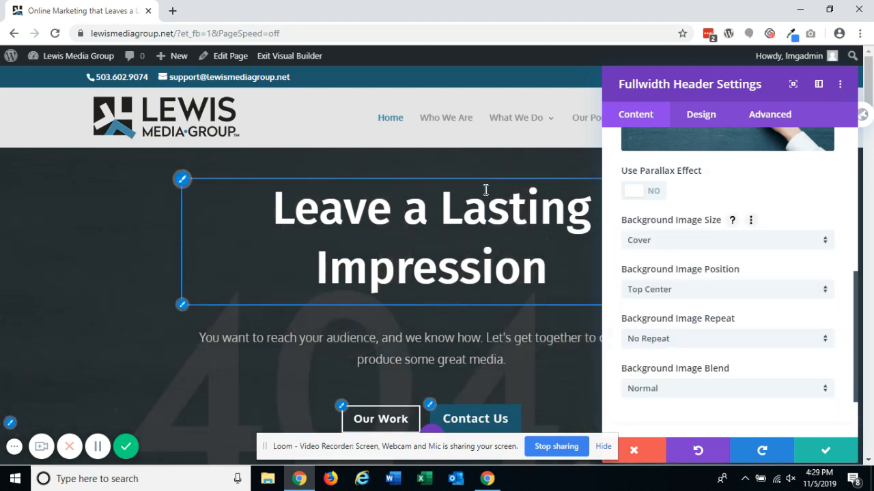
- Change the header's background image position to Center and save the header settings
click(631, 292)
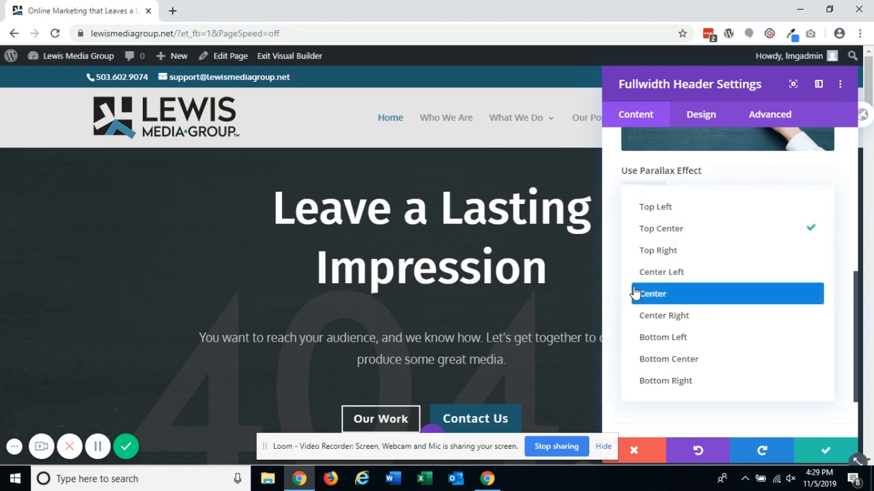
click(665, 208)
click(683, 289)
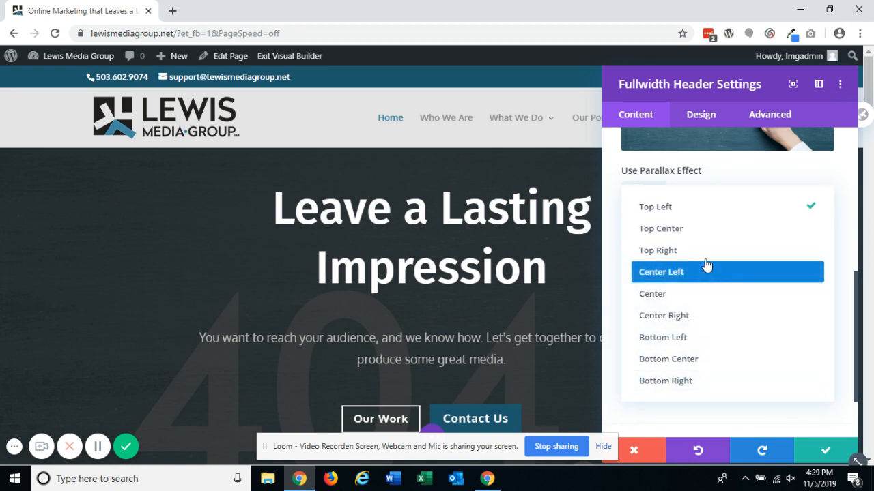
click(720, 299)
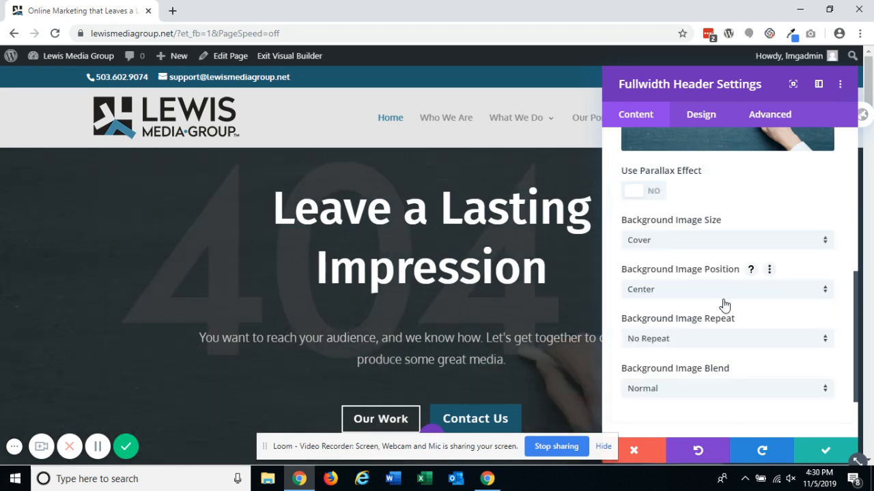
scroll(725, 307, down, 2)
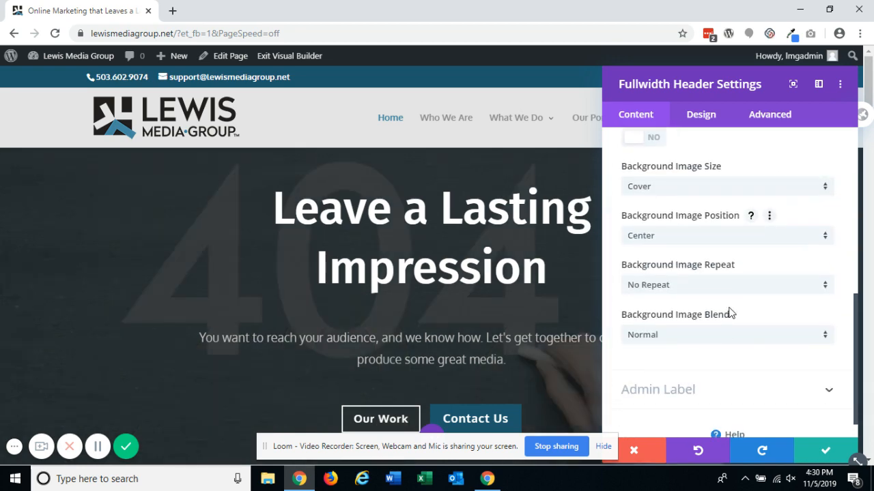
click(821, 454)
- Open the Commercials blurb's settings, delete its image and switch on Use Icon
scroll(772, 341, down, 4)
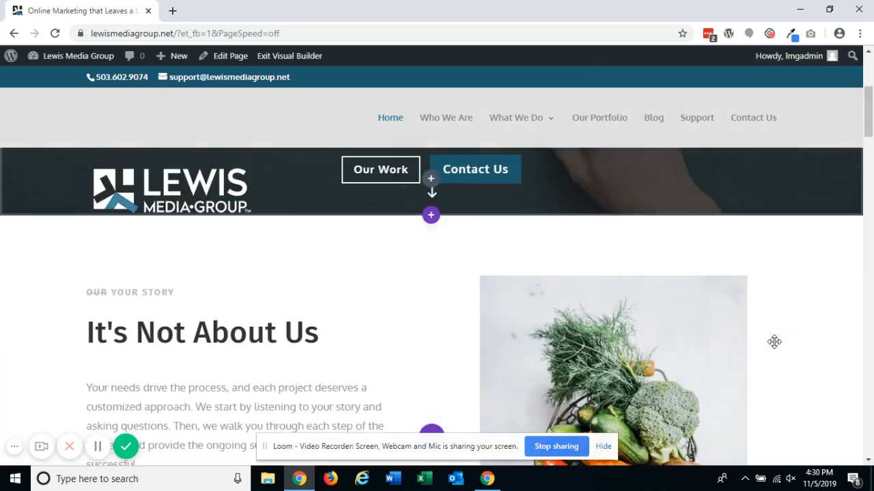
scroll(774, 341, down, 9)
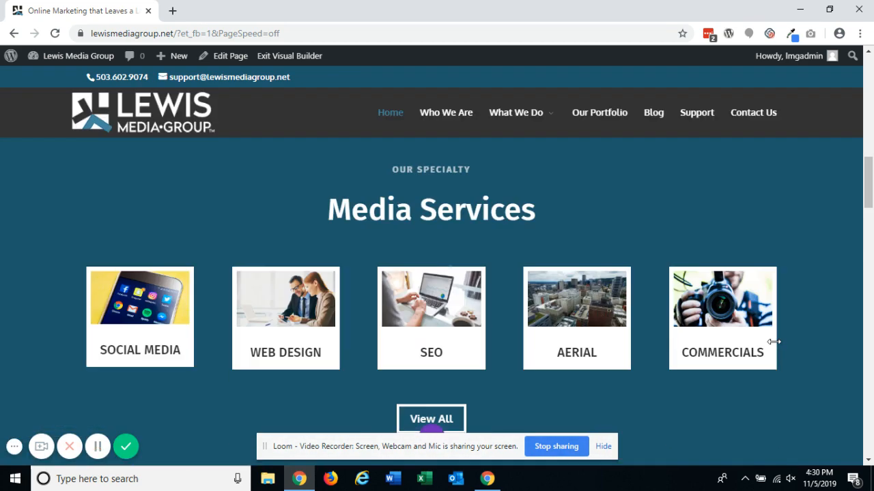
mouse_move(773, 342)
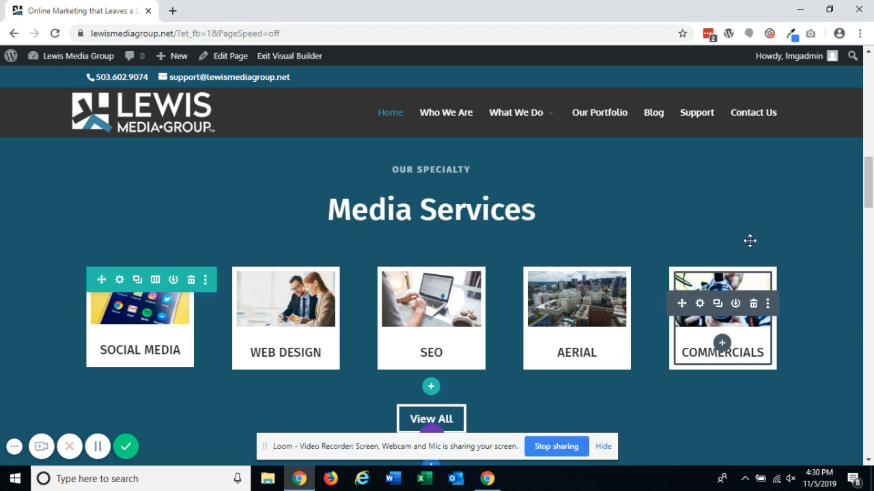
scroll(774, 232, down, 1)
mouse_move(712, 257)
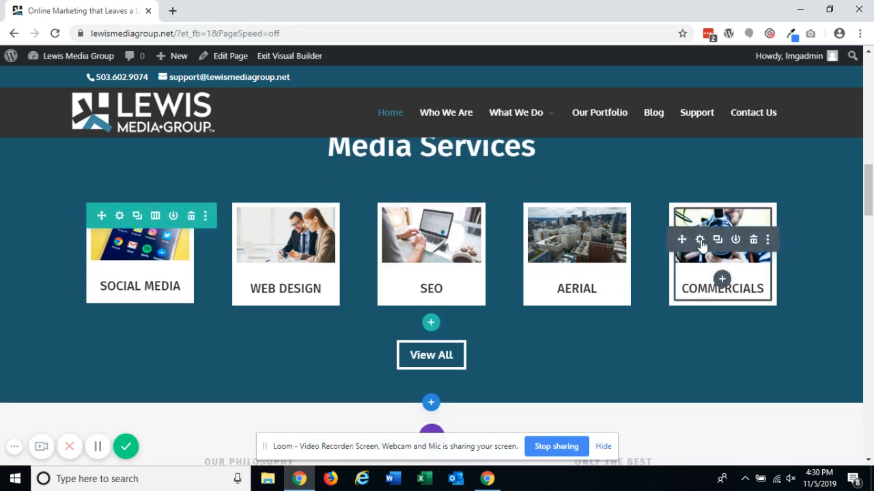
click(700, 240)
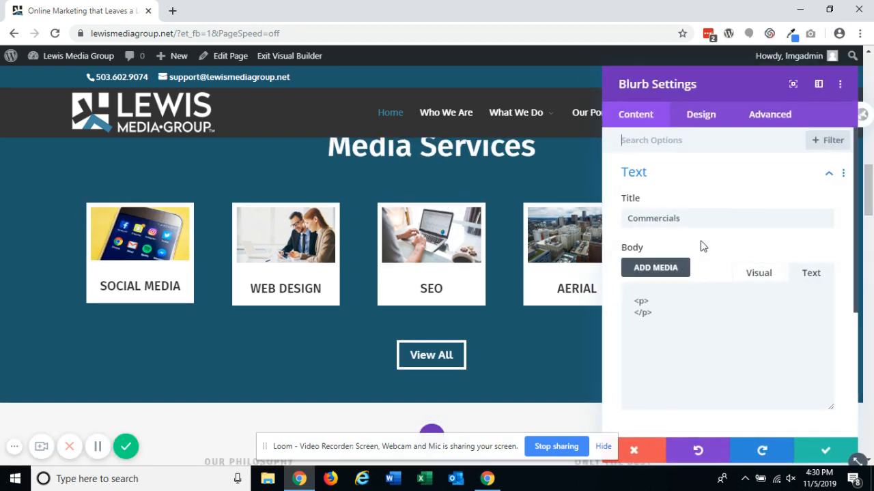
scroll(702, 247, down, 3)
click(695, 267)
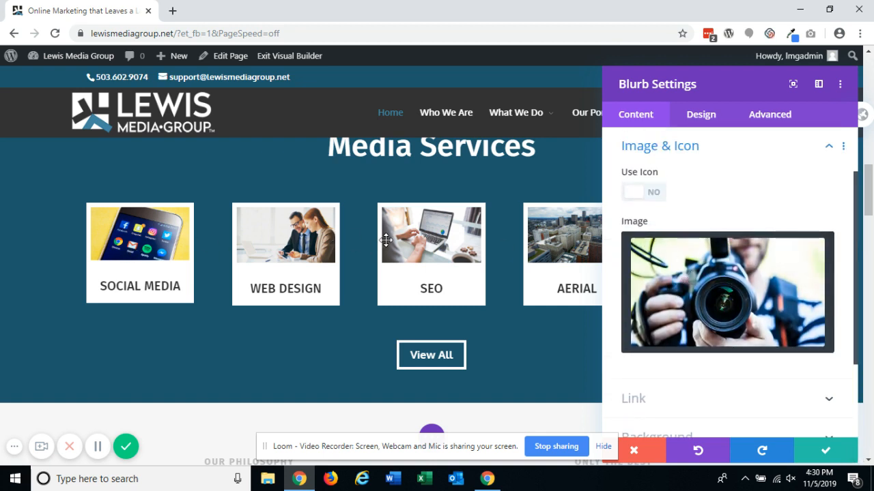
mouse_move(783, 274)
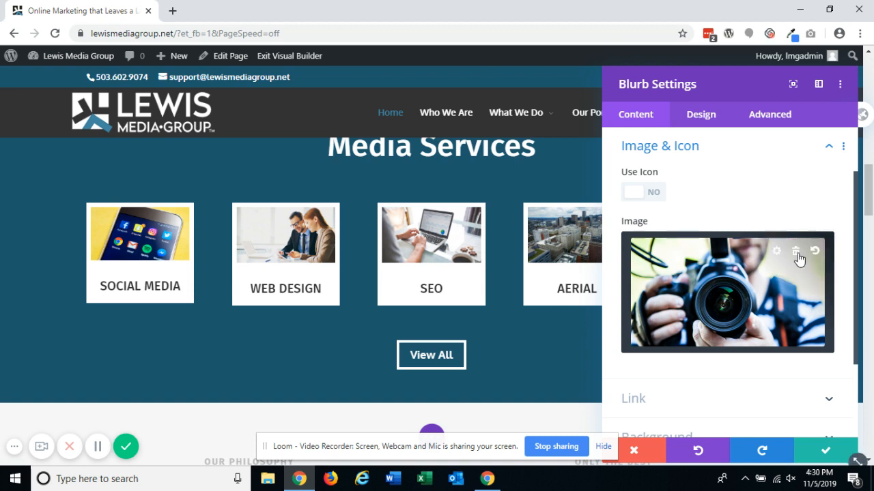
click(797, 253)
click(645, 199)
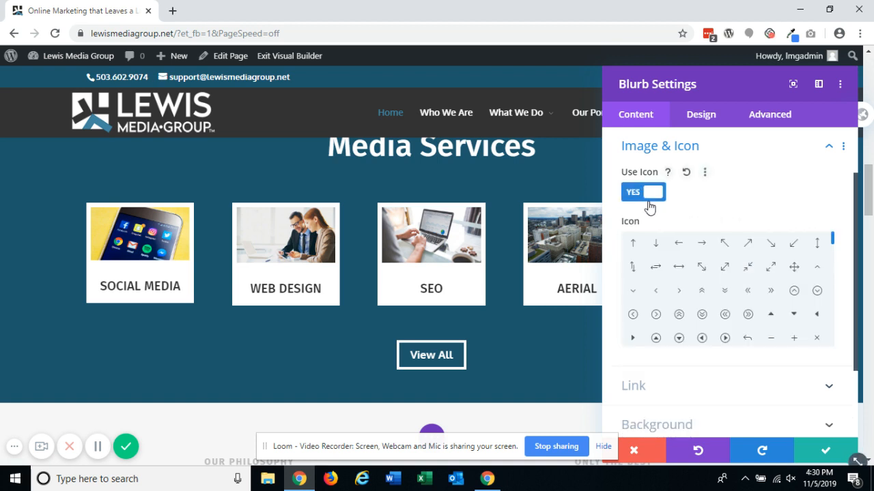
- Choose the desktop monitor icon for the Commercials blurb and close its settings
click(724, 290)
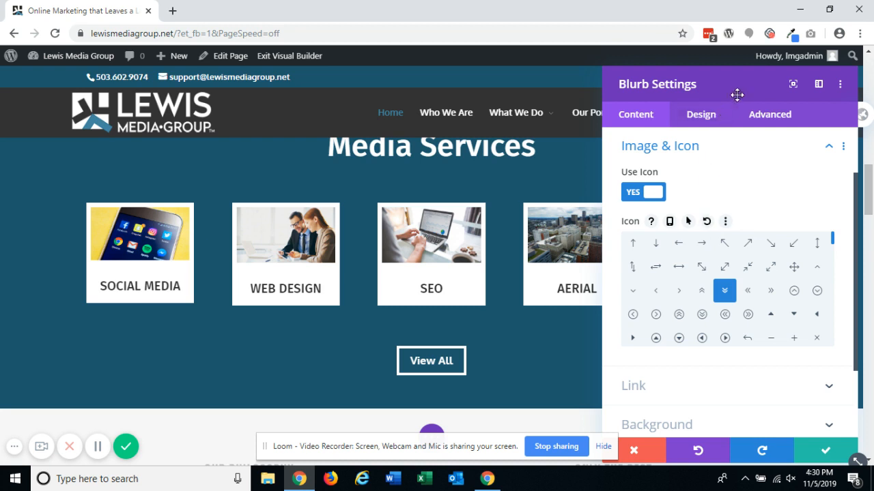
drag(732, 93, 298, 115)
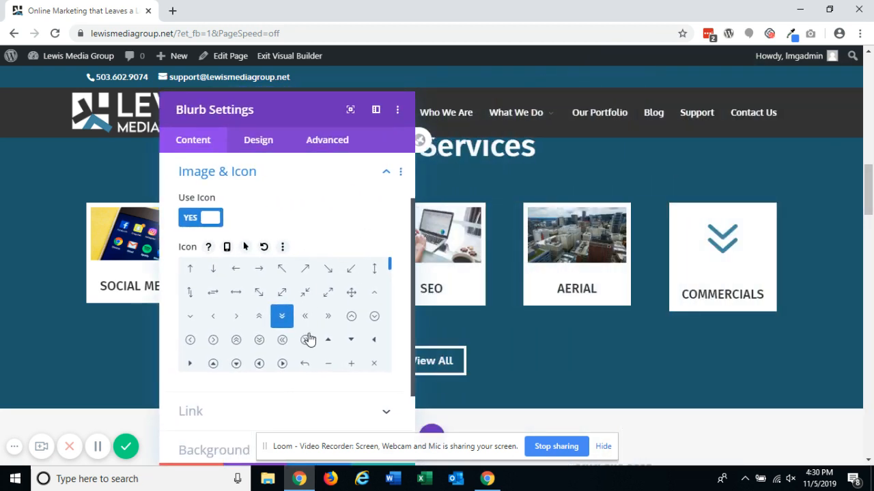
scroll(306, 336, down, 3)
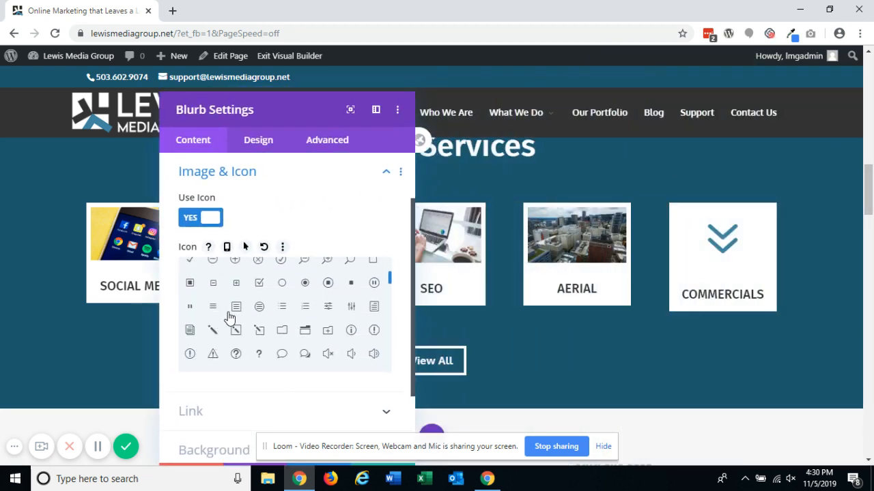
scroll(299, 327, down, 3)
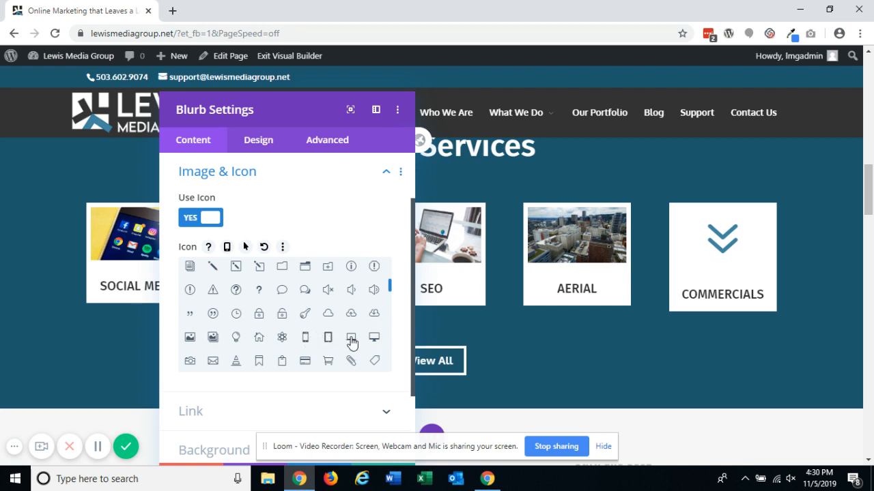
click(372, 338)
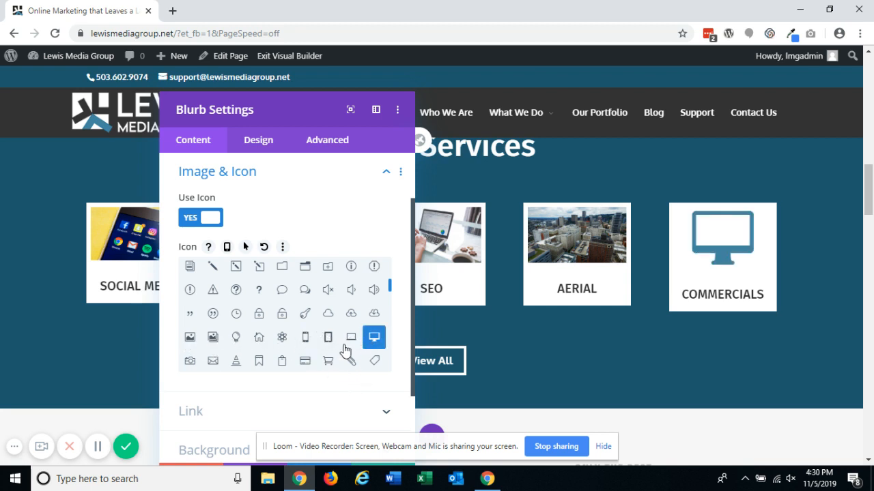
scroll(333, 330, down, 5)
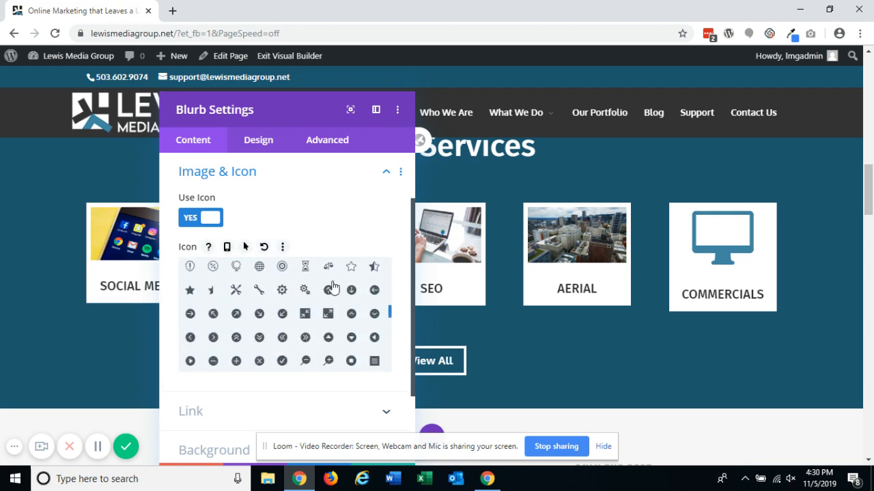
drag(330, 104, 498, 78)
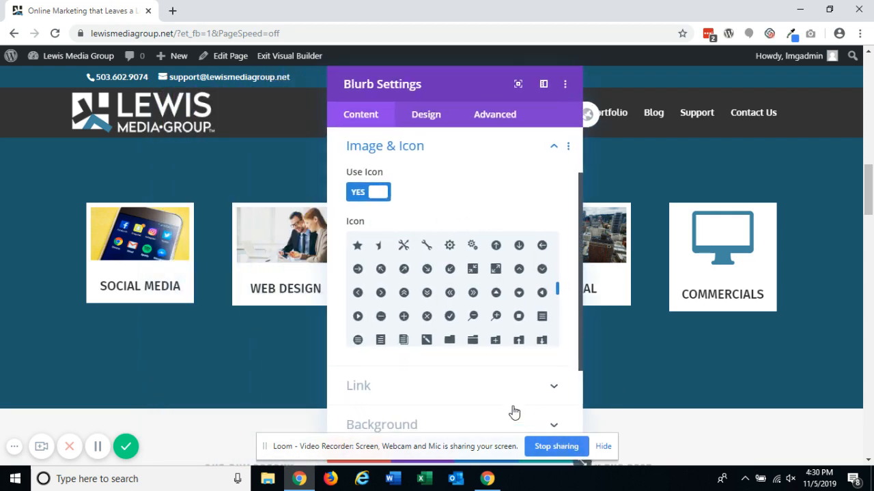
click(101, 447)
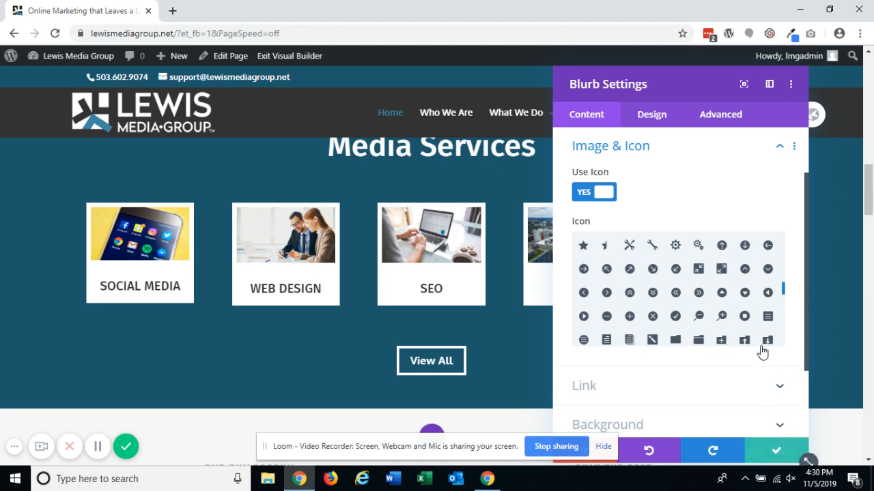
key(Escape)
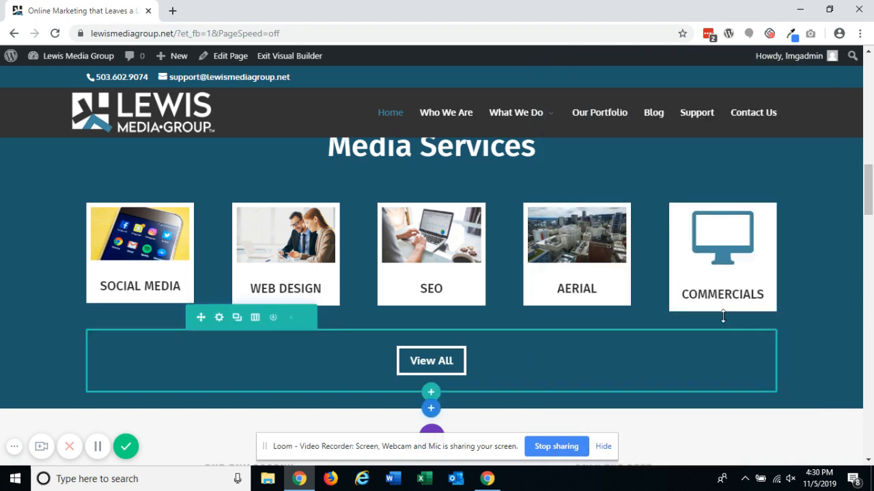
- Browse the lower homepage sections and inspect the Examples of Our Work portfolio module's settings
scroll(629, 244, down, 8)
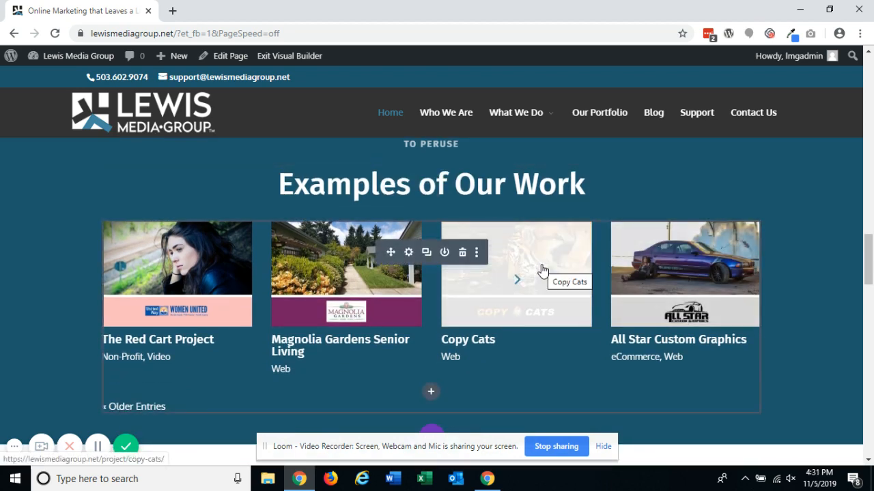
scroll(541, 271, down, 5)
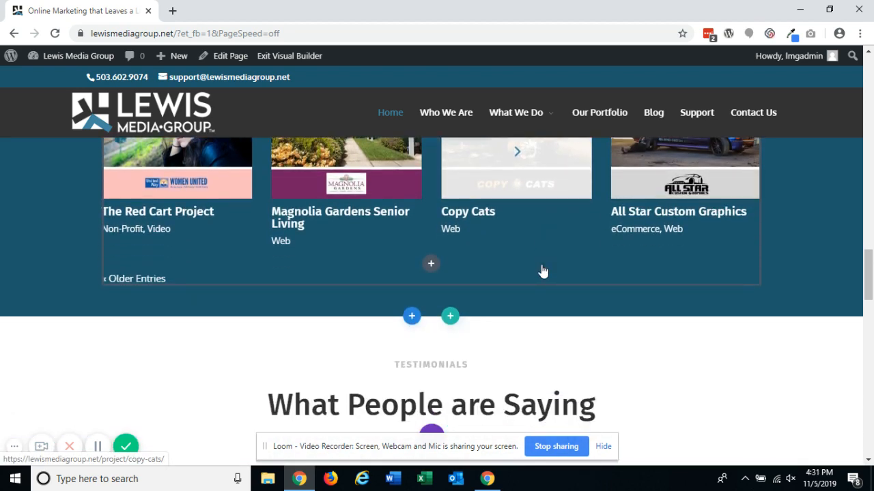
scroll(541, 264, down, 6)
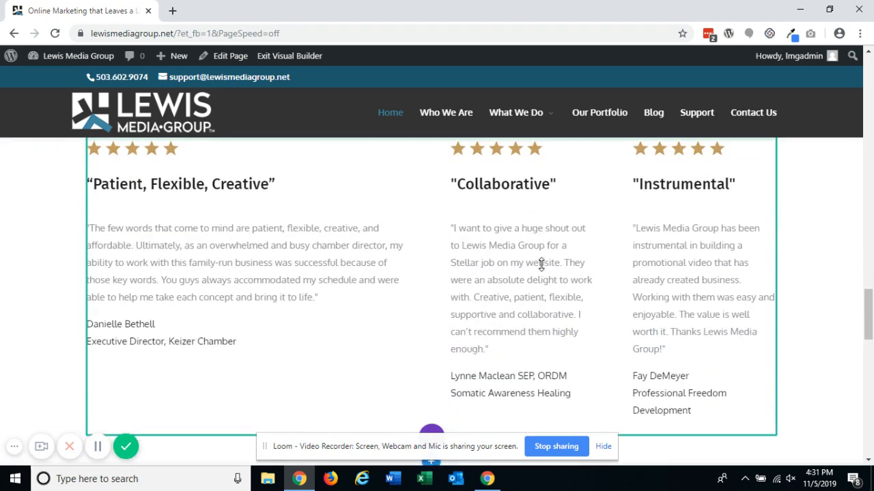
scroll(541, 265, down, 3)
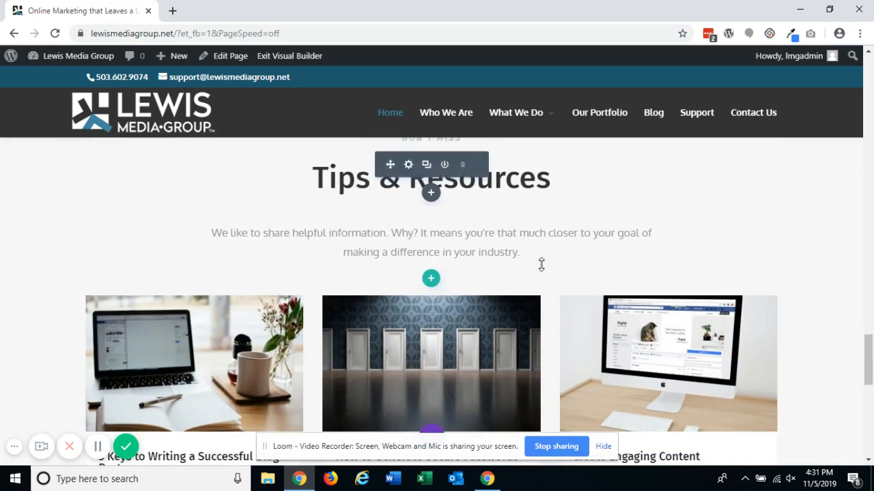
scroll(541, 265, up, 4)
scroll(541, 265, up, 10)
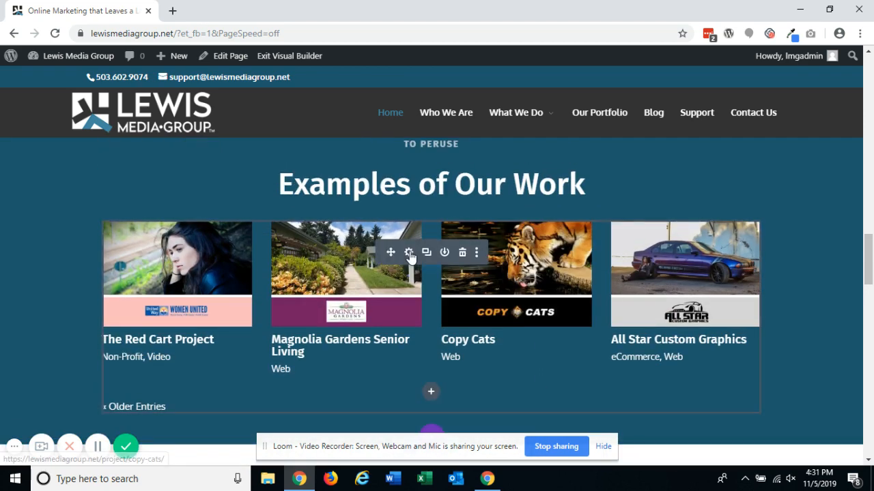
click(407, 253)
scroll(632, 209, down, 4)
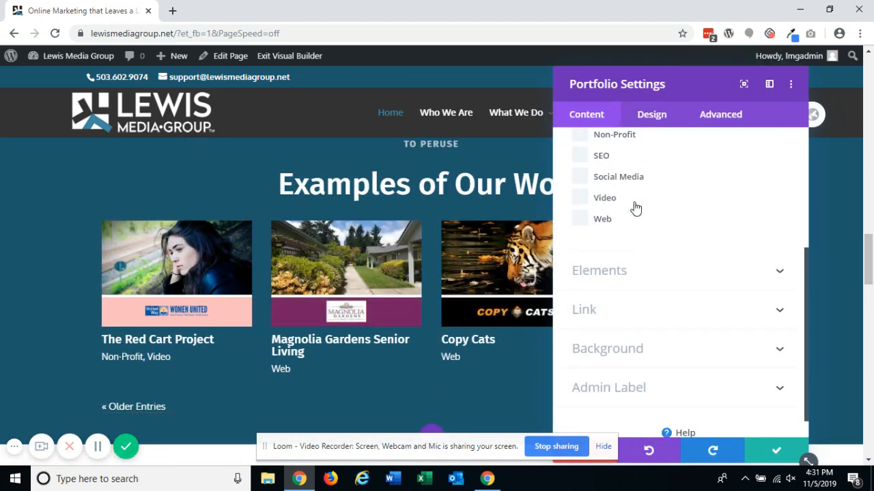
right_click(769, 449)
key(Escape)
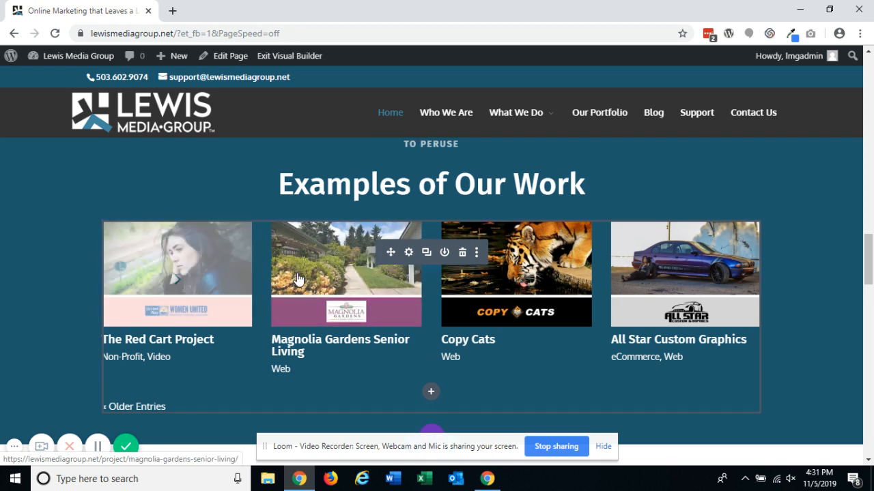
- Replace the contact section's background image with the laptop typing photo and save the section settings
scroll(751, 275, down, 10)
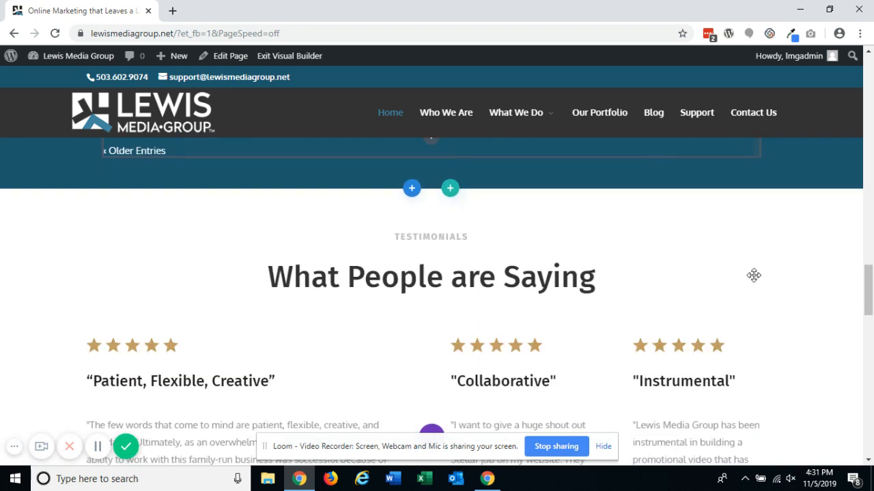
scroll(754, 275, down, 3)
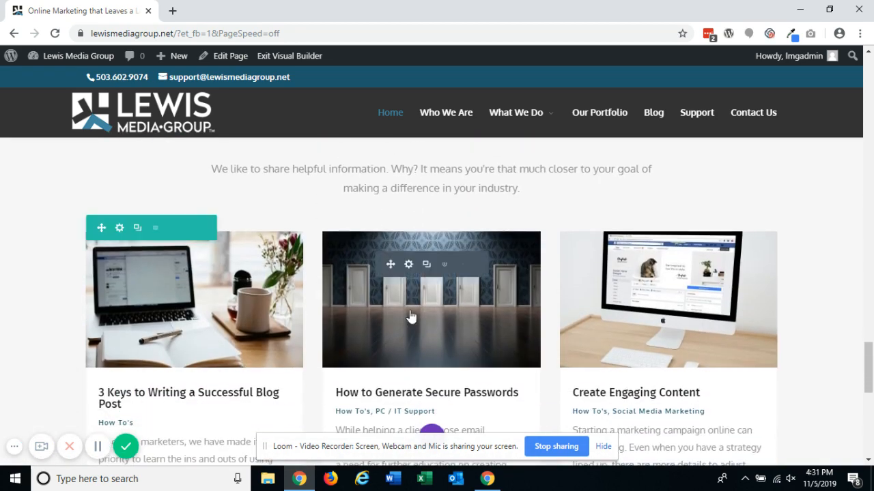
scroll(288, 334, down, 1)
scroll(288, 334, down, 6)
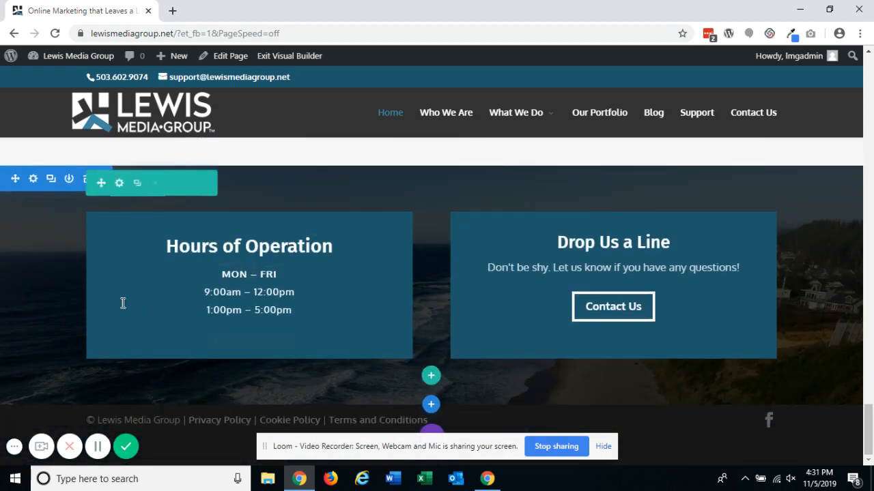
click(33, 181)
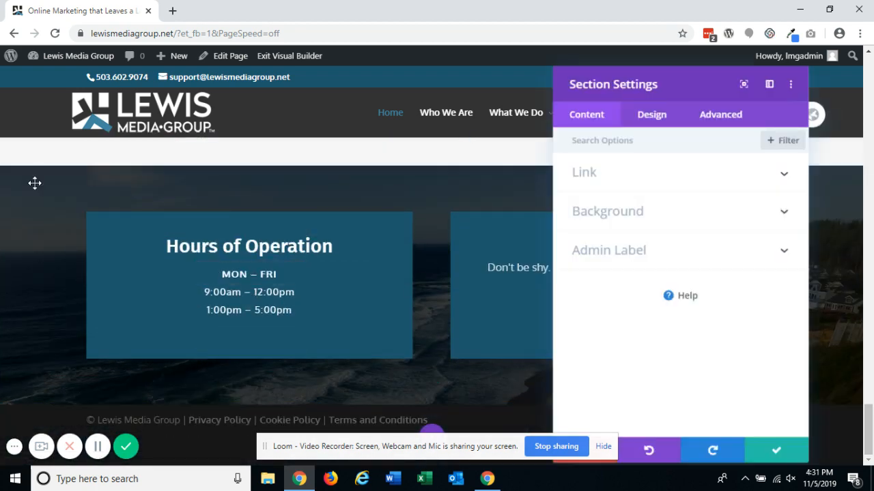
click(645, 212)
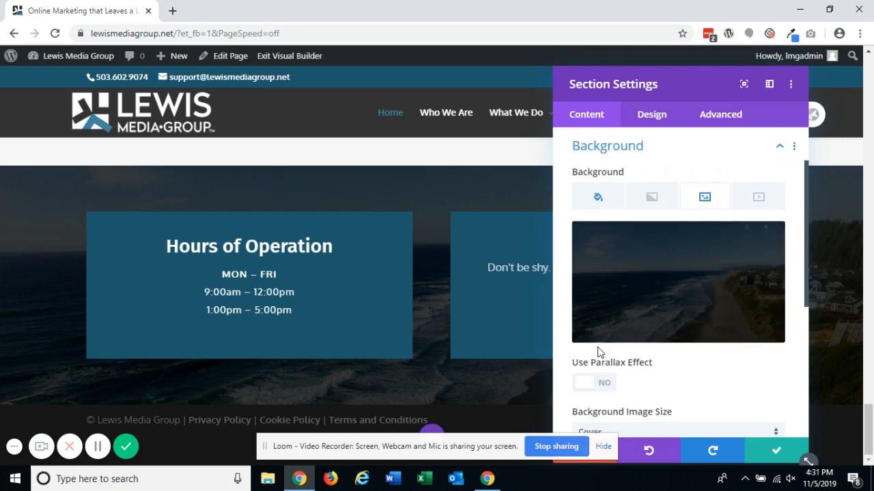
click(677, 294)
scroll(468, 263, down, 10)
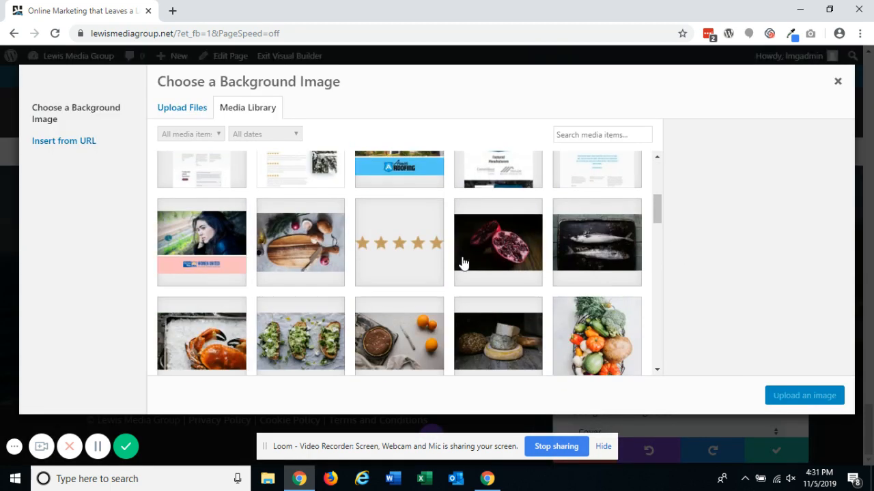
click(468, 264)
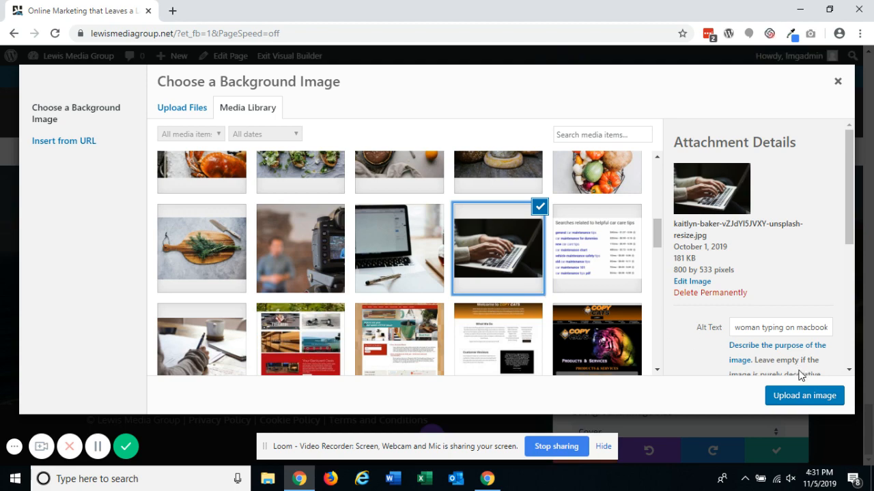
click(795, 396)
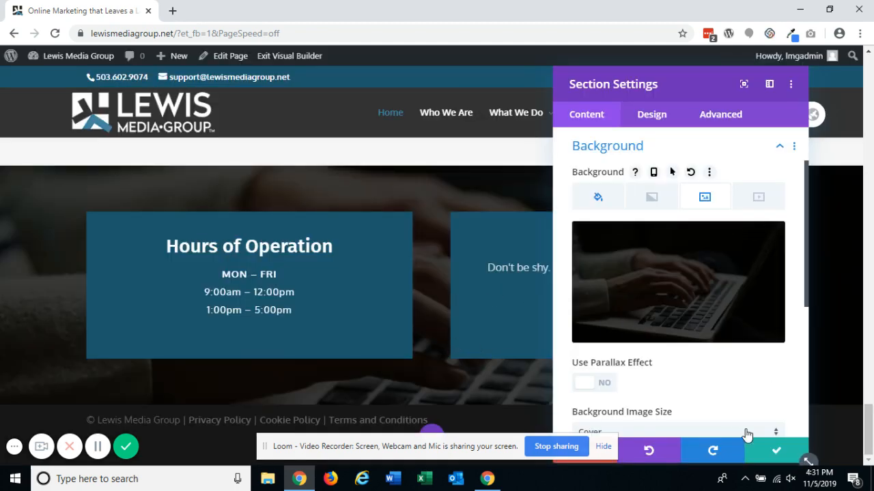
click(775, 451)
- Add an Image module below the vegetable photo in the It's Not About Us section and insert MagnoliaGardens.jpg
scroll(740, 342, up, 15)
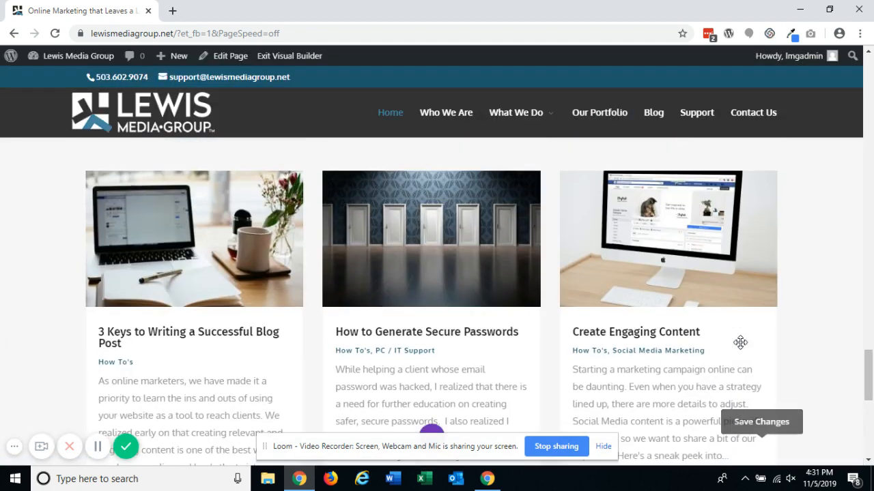
scroll(740, 342, up, 15)
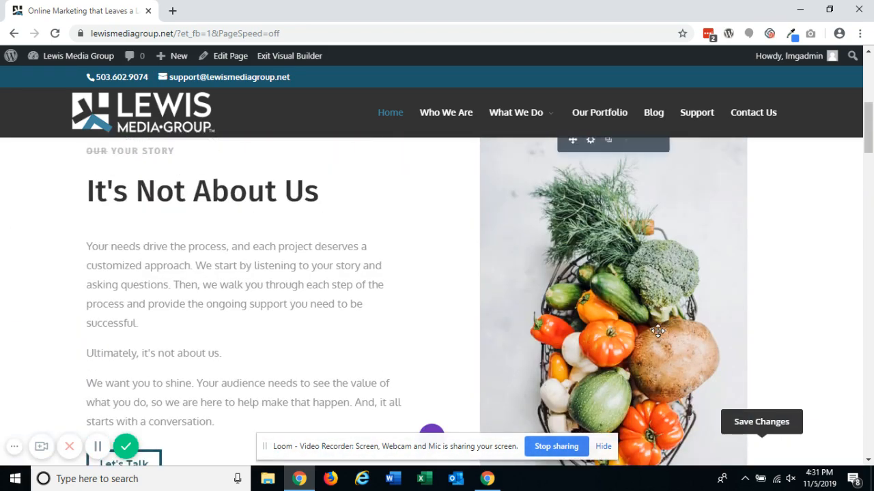
scroll(614, 265, up, 1)
scroll(607, 277, down, 4)
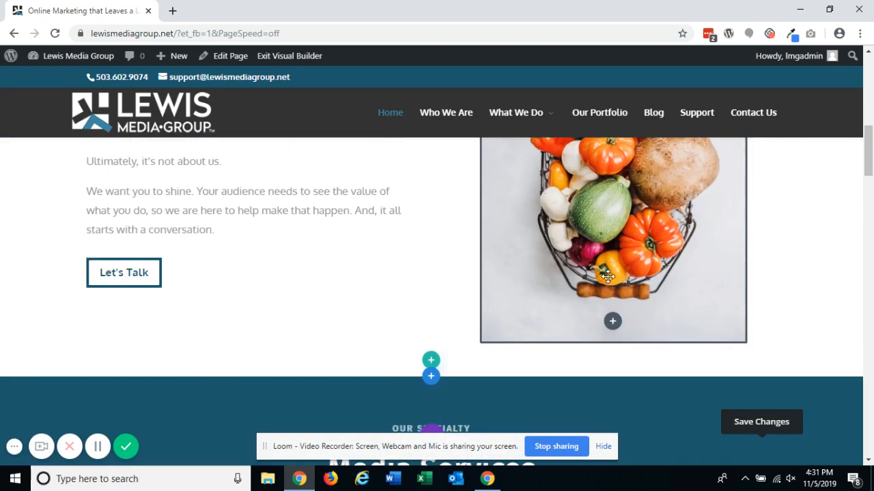
click(612, 323)
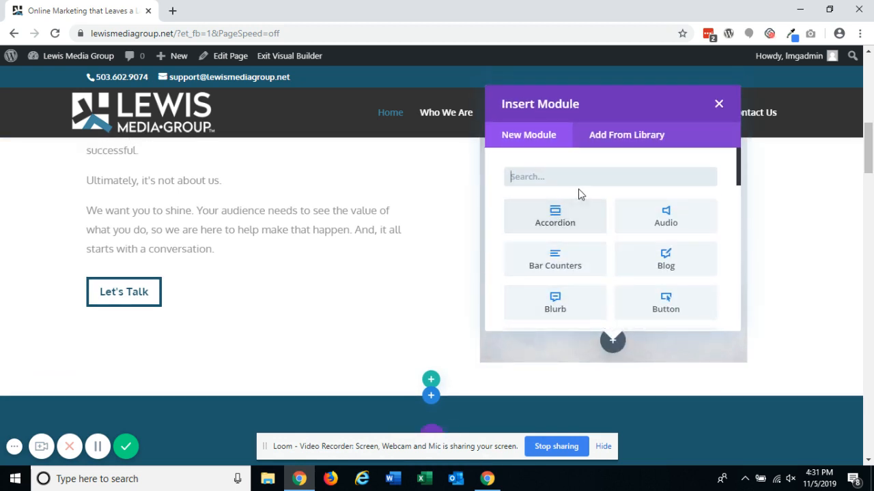
text(im)
click(672, 225)
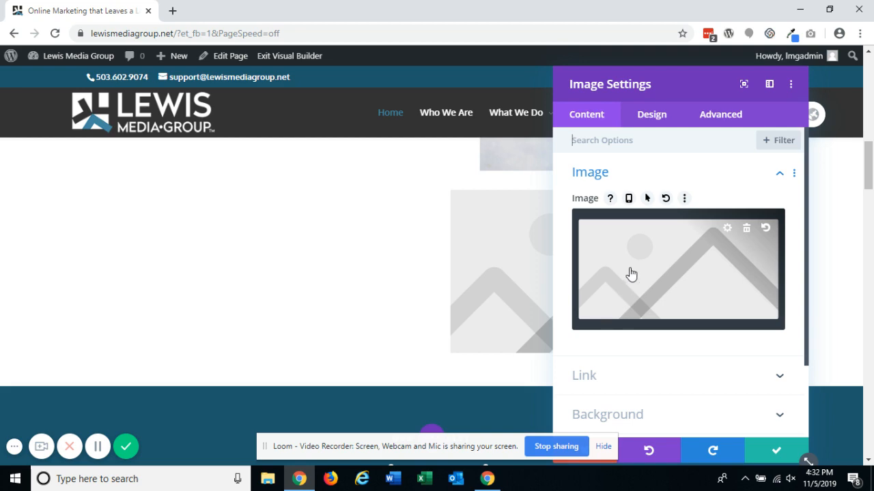
click(631, 273)
click(525, 304)
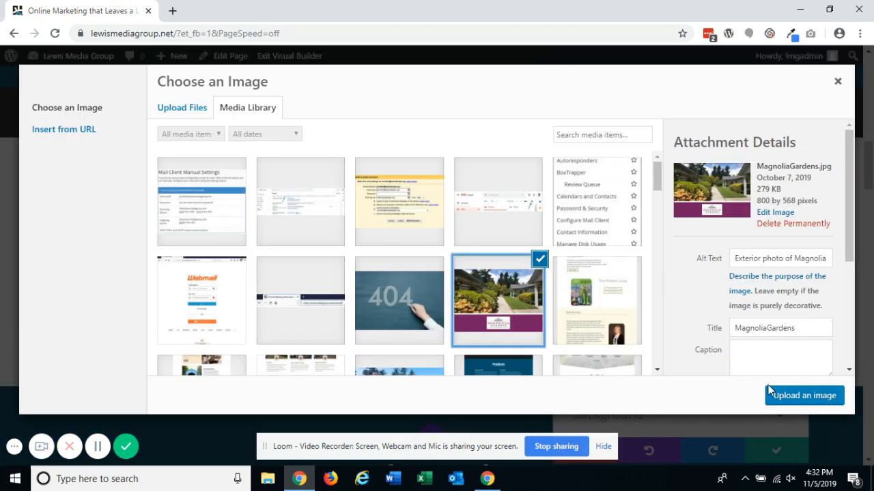
click(796, 397)
- Try resizing the image module's width in its Design alignment and sizing settings
drag(680, 97, 172, 100)
scroll(520, 274, down, 1)
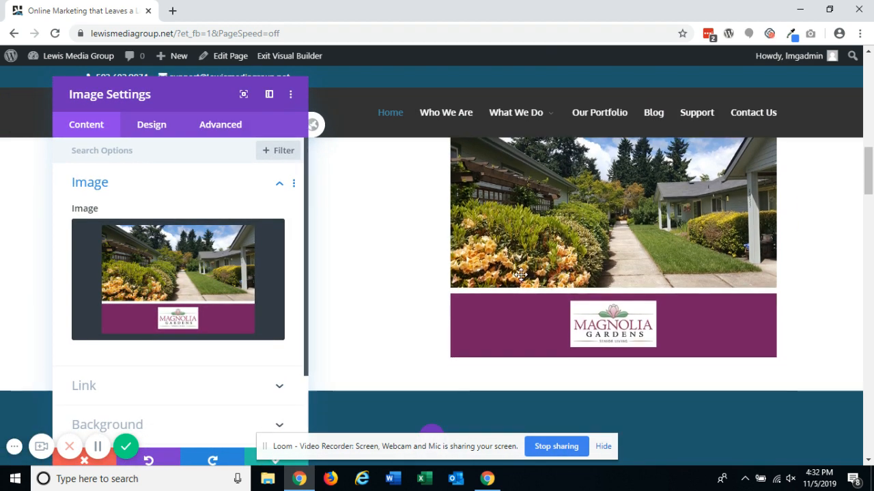
click(161, 130)
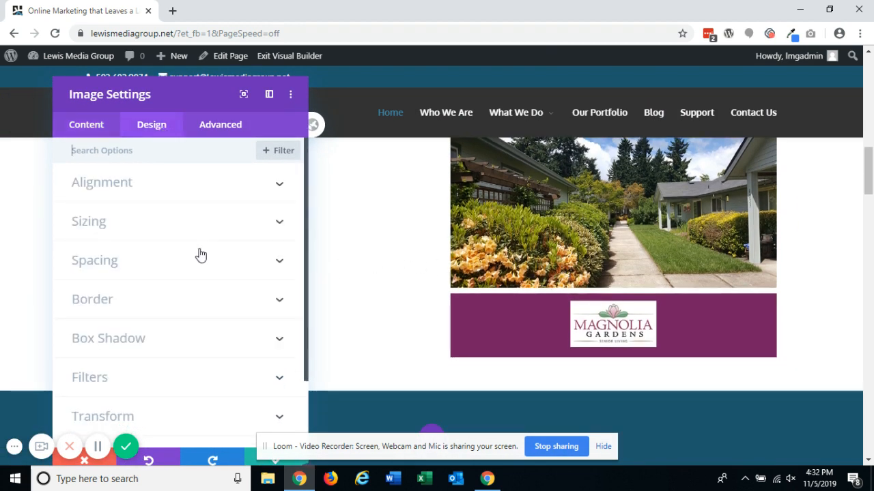
click(162, 191)
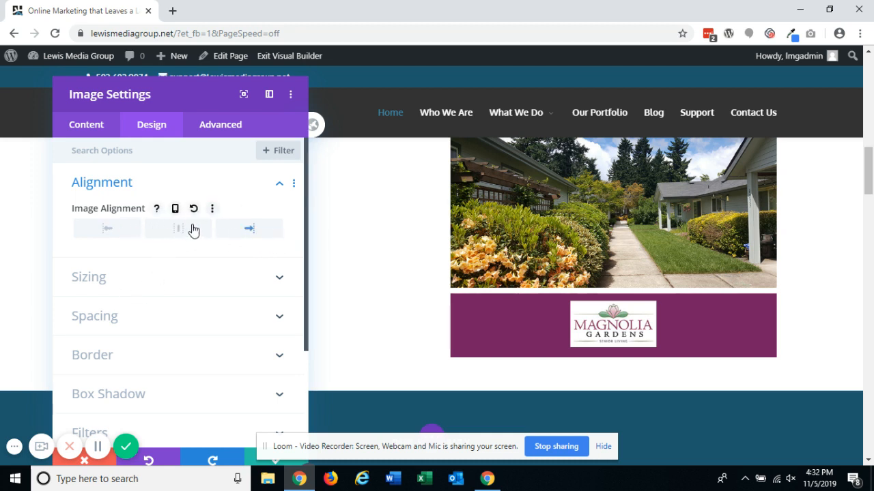
scroll(633, 228, up, 1)
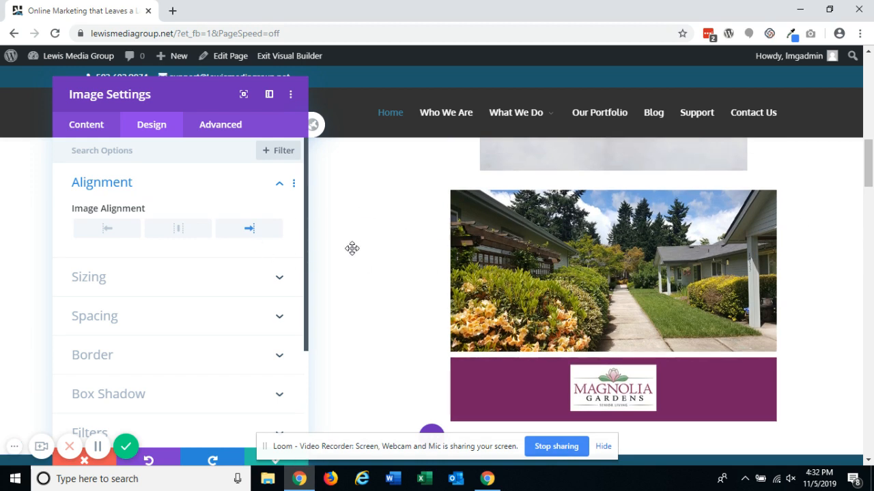
click(135, 280)
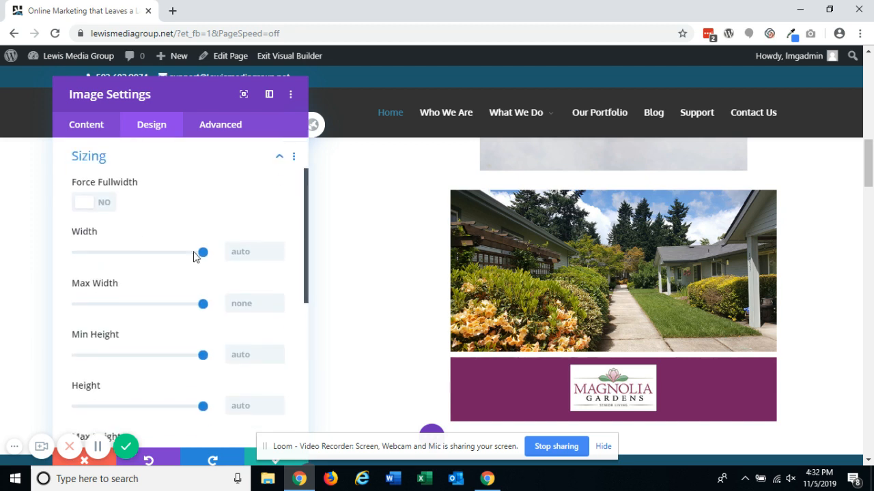
drag(191, 254, 167, 256)
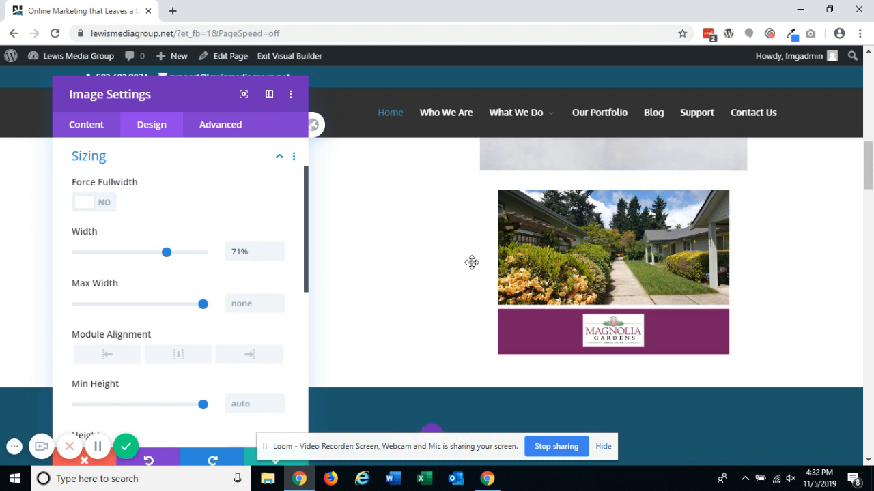
drag(167, 252, 204, 252)
click(166, 234)
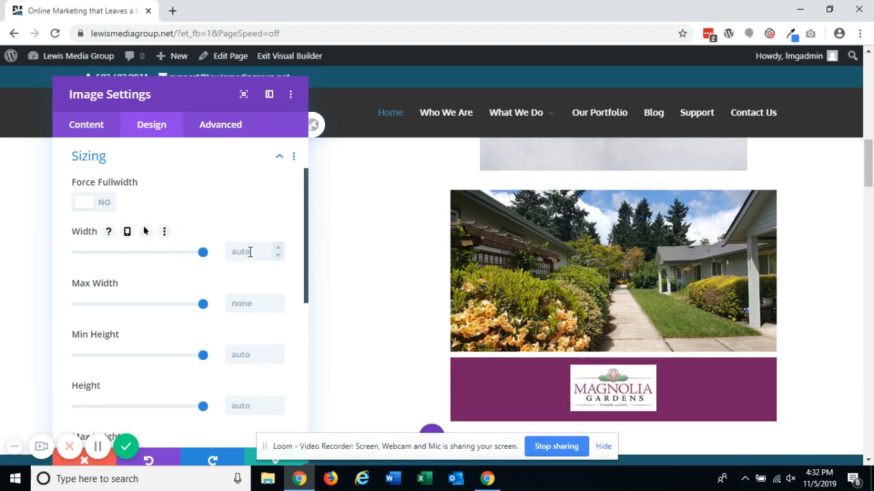
- Try adding padding and margin spacing to the image module
scroll(242, 247, down, 4)
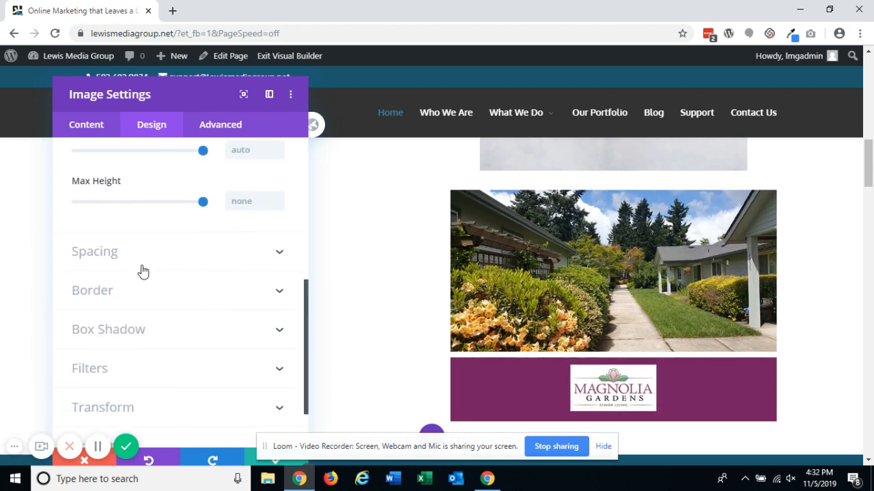
click(140, 269)
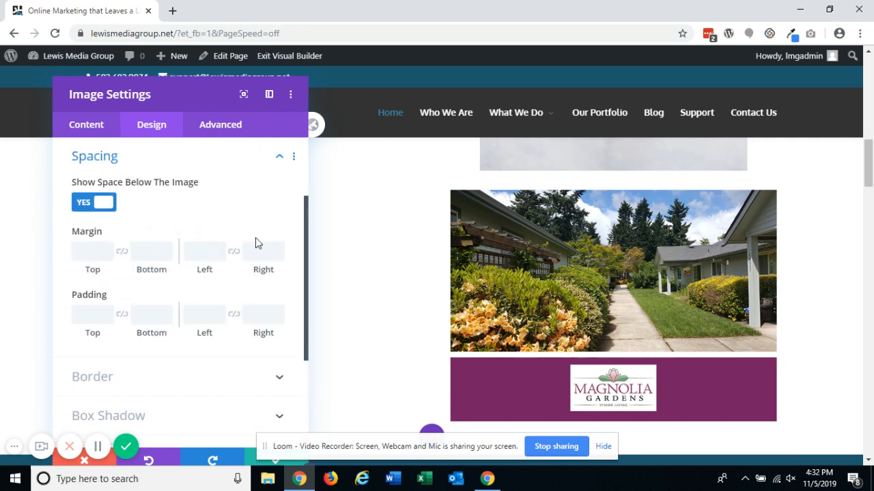
scroll(442, 264, down, 1)
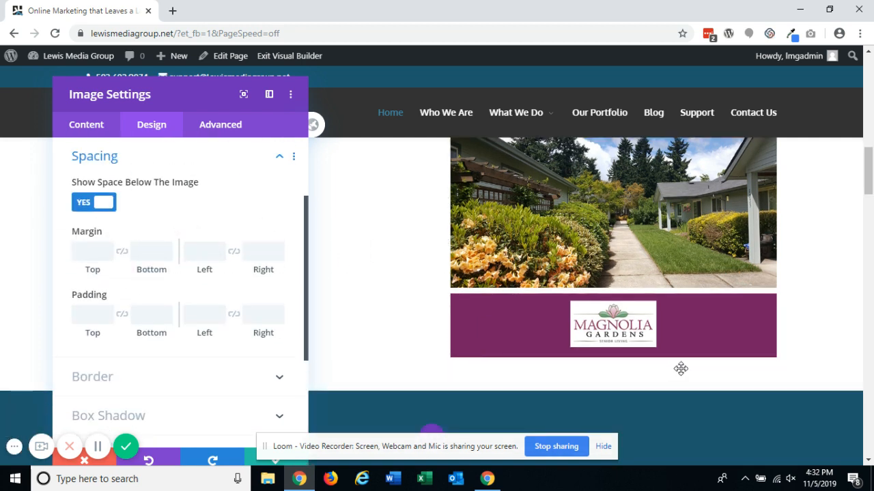
drag(134, 334, 272, 327)
drag(104, 334, 187, 328)
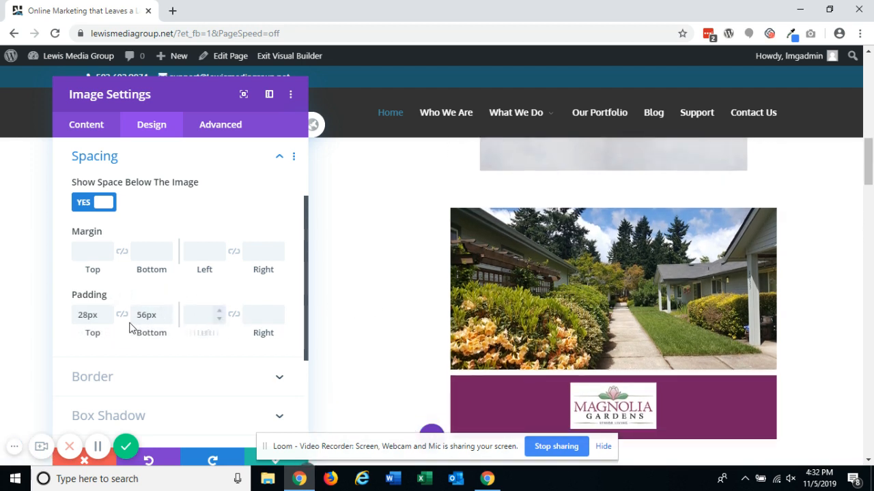
double_click(86, 308)
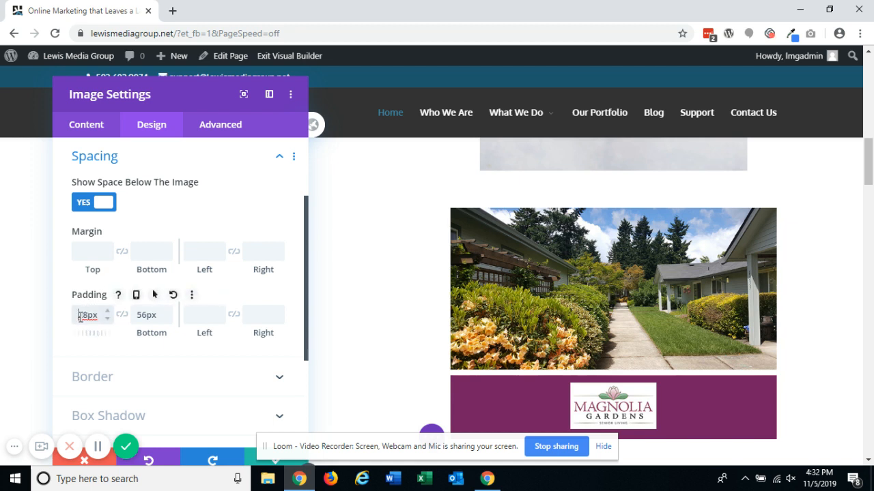
drag(104, 272, 127, 267)
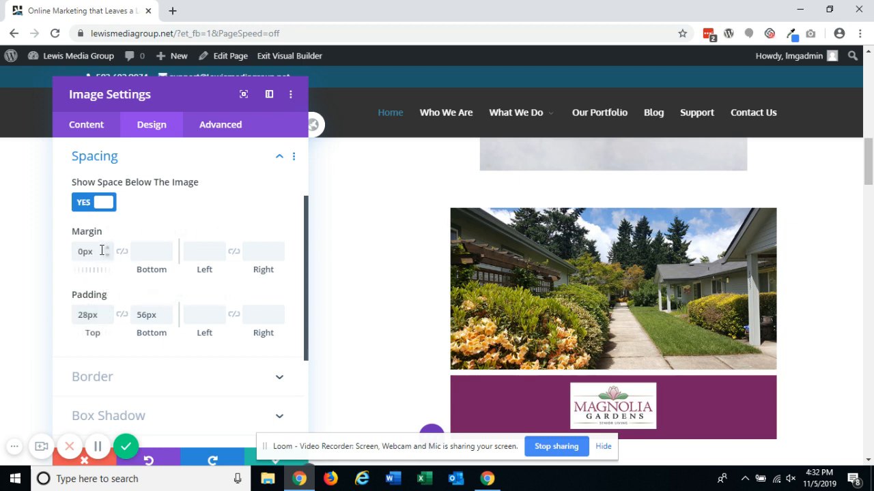
click(170, 234)
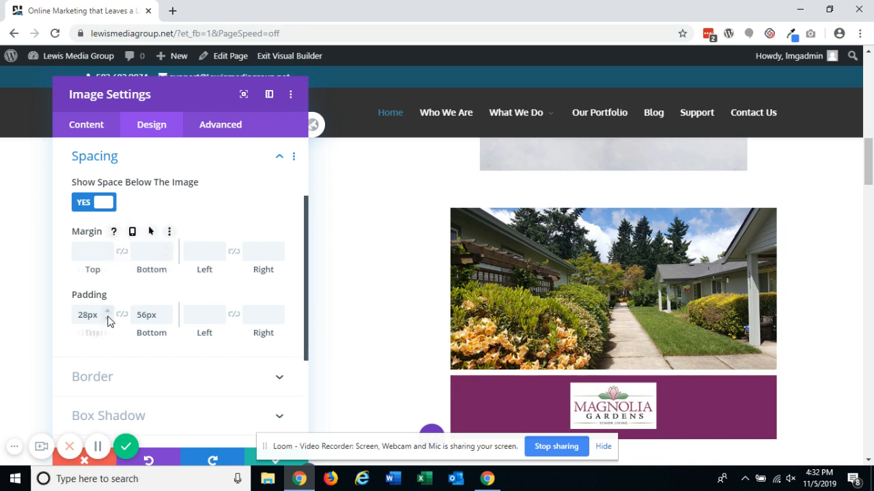
click(174, 297)
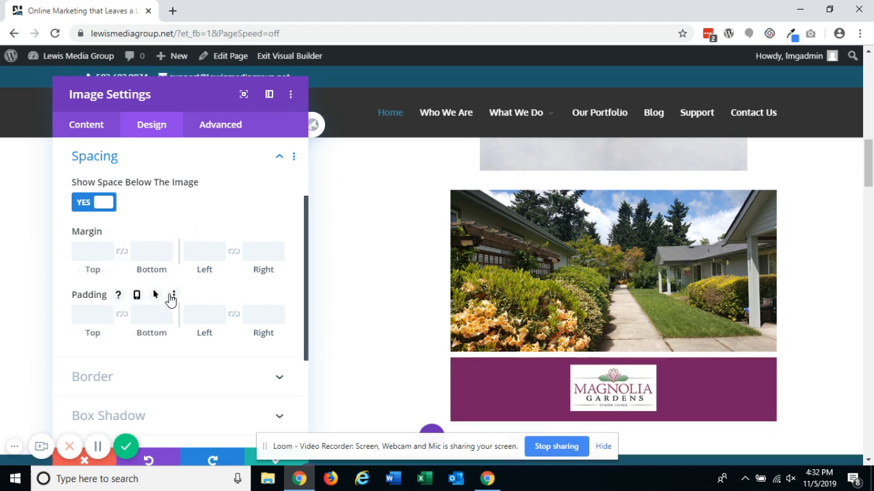
- Try a 4px border on the image module in several colours, then reset the border colour
scroll(136, 305, down, 2)
click(122, 314)
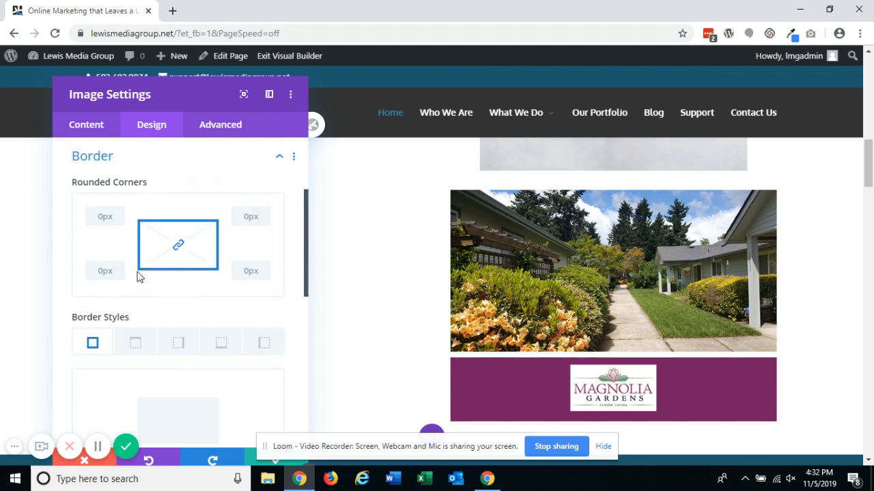
scroll(126, 332, down, 3)
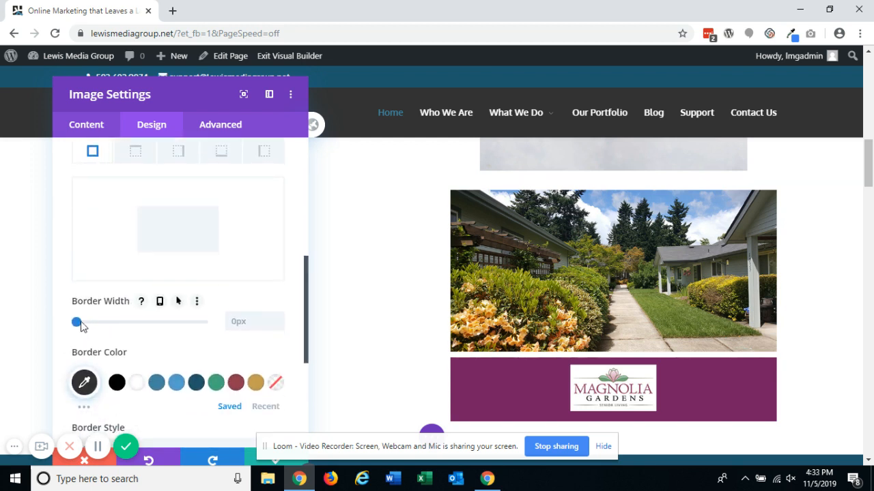
mouse_move(77, 322)
mouse_down()
mouse_move(94, 322)
mouse_move(86, 322)
mouse_up()
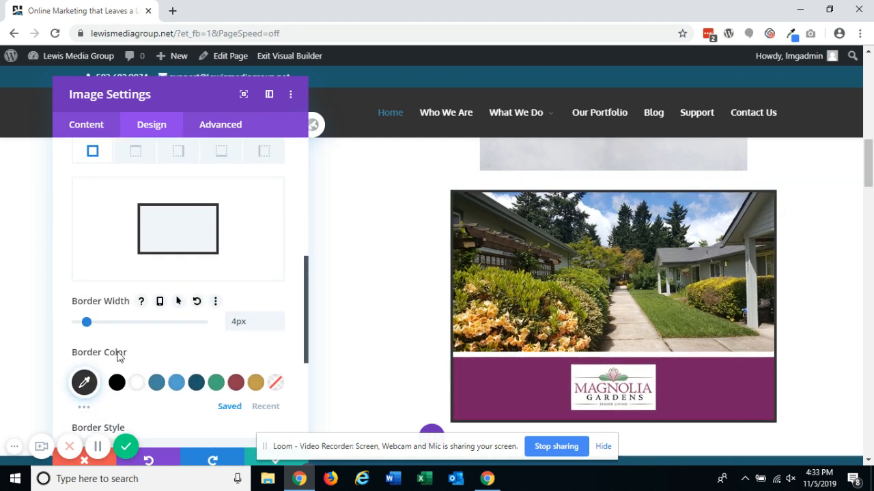
click(85, 386)
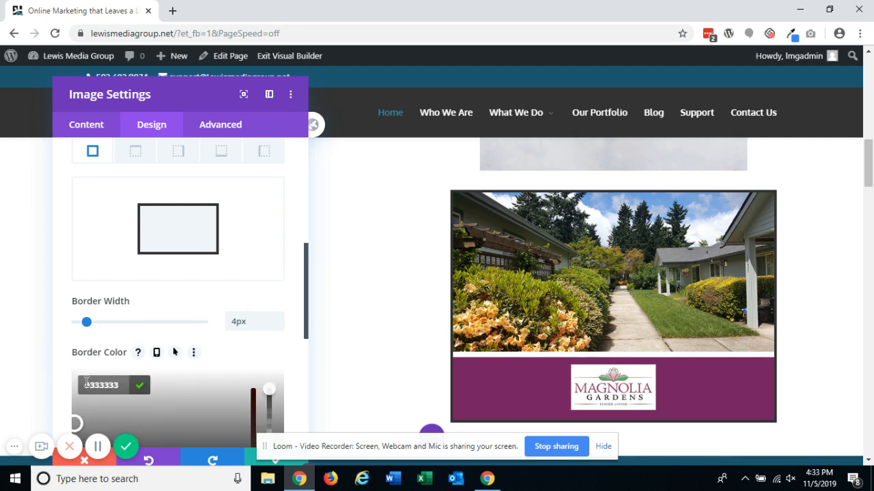
scroll(157, 332, down, 2)
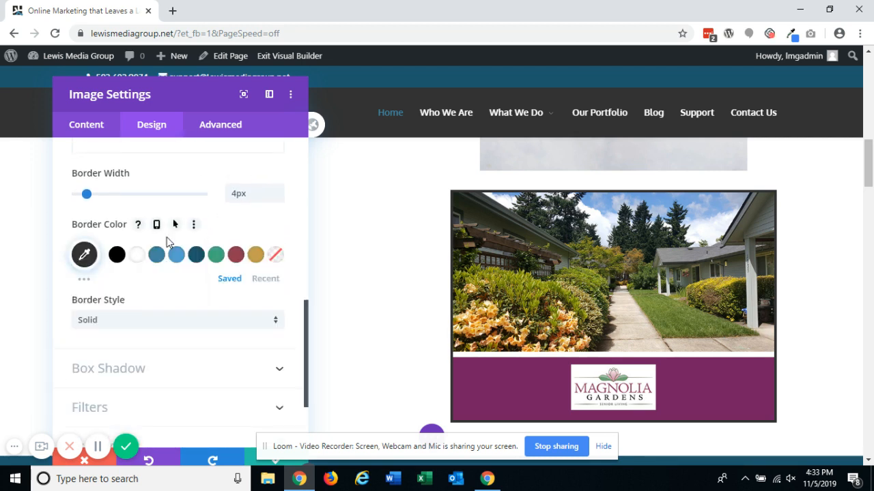
click(90, 254)
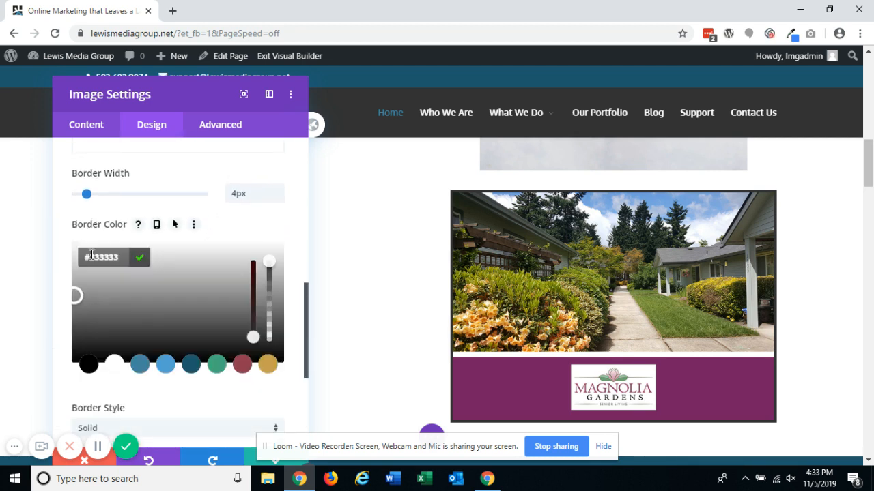
click(154, 340)
click(167, 360)
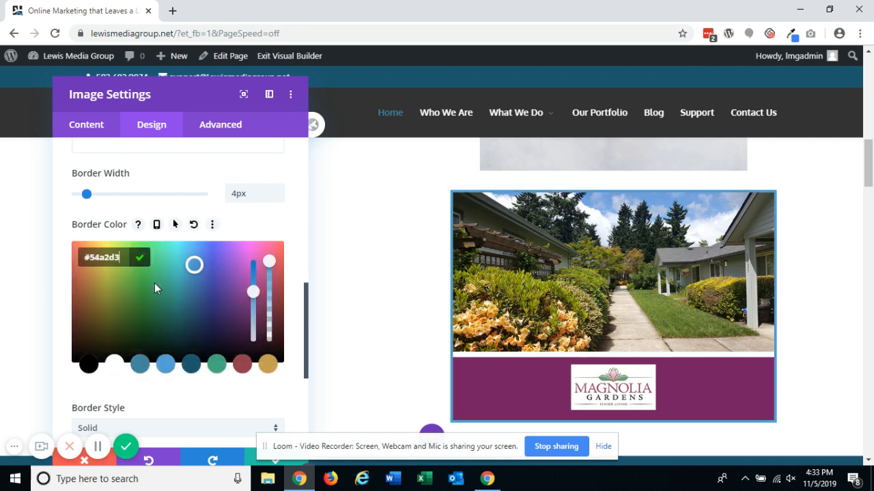
click(142, 283)
click(127, 298)
click(242, 296)
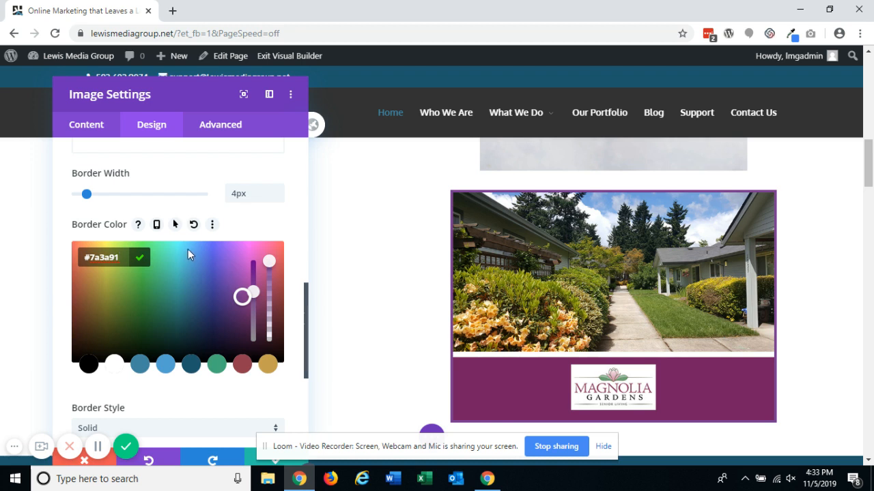
click(195, 226)
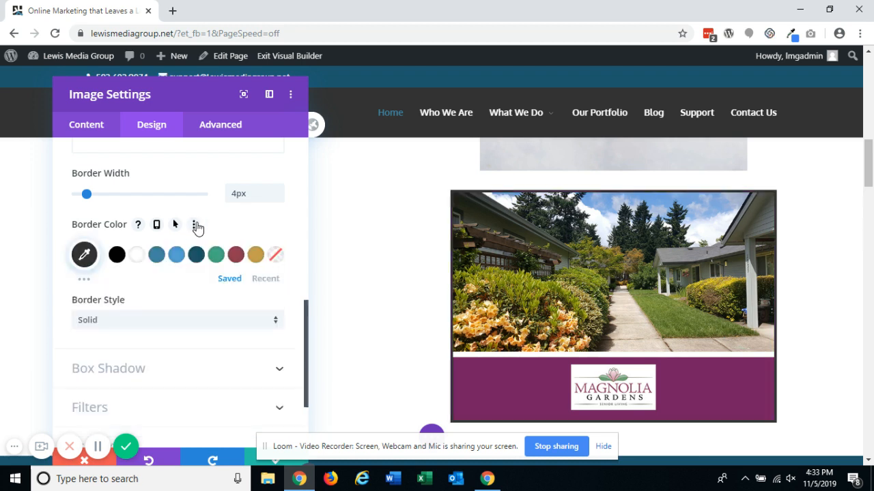
- Try a translucent gold border colour, then set the border width back to 0px and reset the colour
click(84, 255)
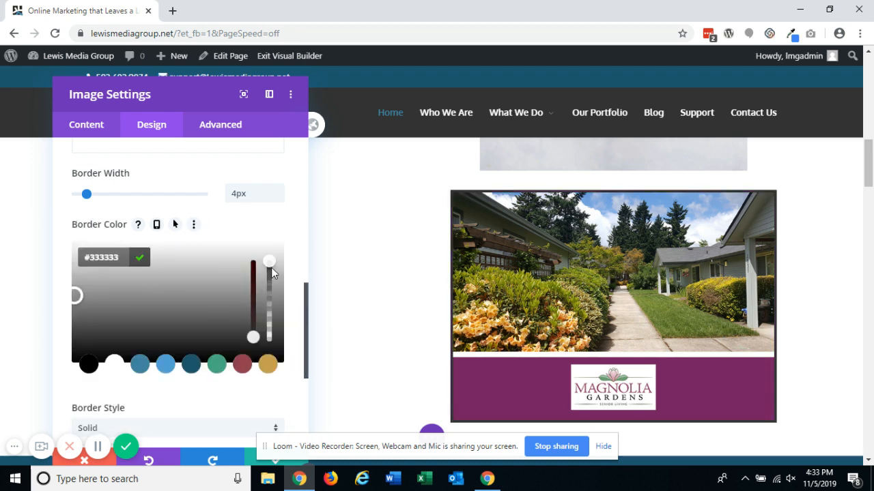
drag(271, 282, 270, 319)
click(268, 364)
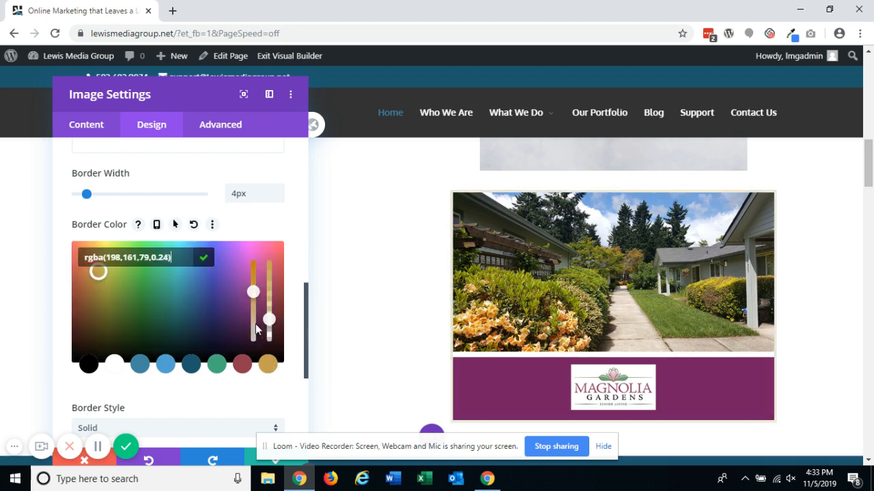
drag(269, 320, 270, 295)
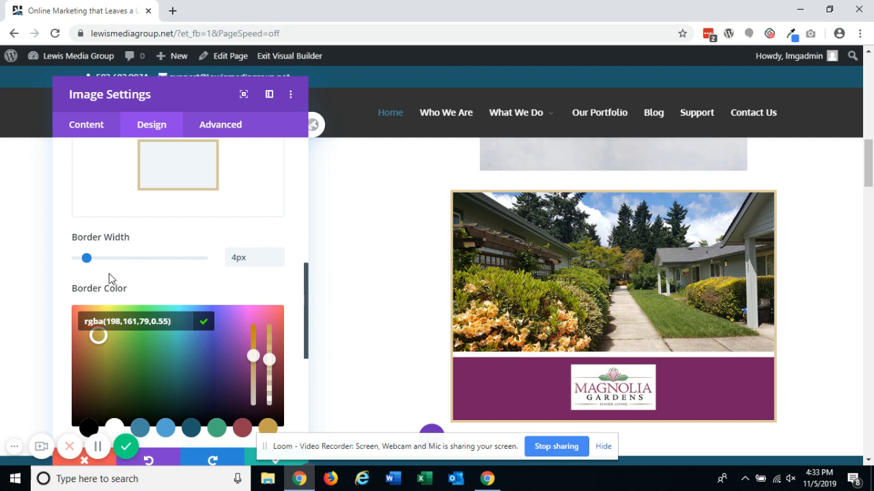
scroll(111, 278, up, 1)
drag(86, 322, 59, 324)
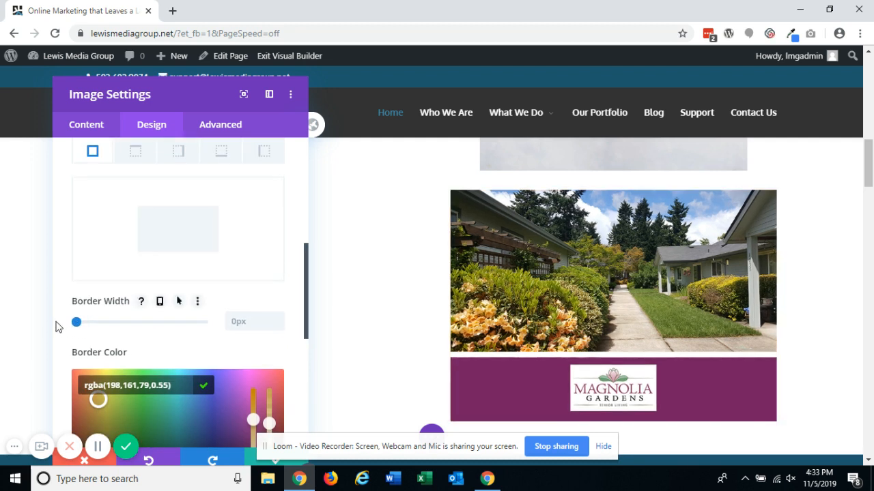
mouse_move(152, 368)
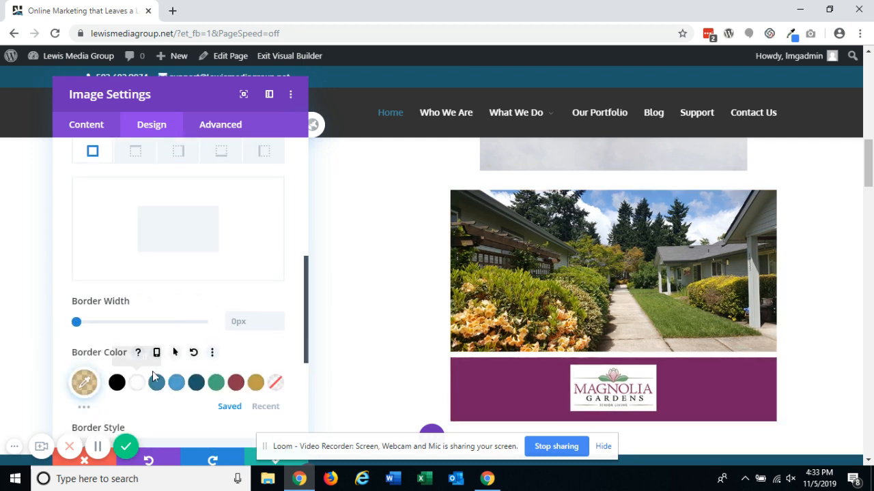
click(193, 353)
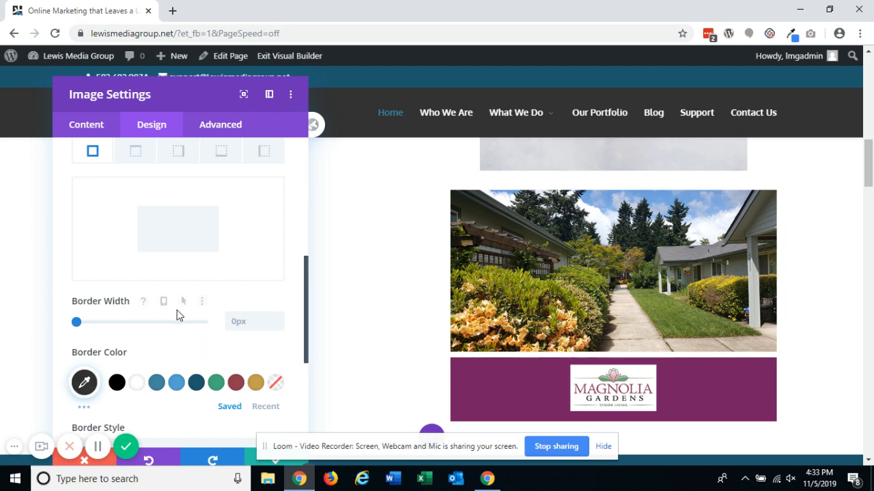
- Try a 6px top-only border on the image module, coloured blue and then maroon
scroll(195, 287, up, 2)
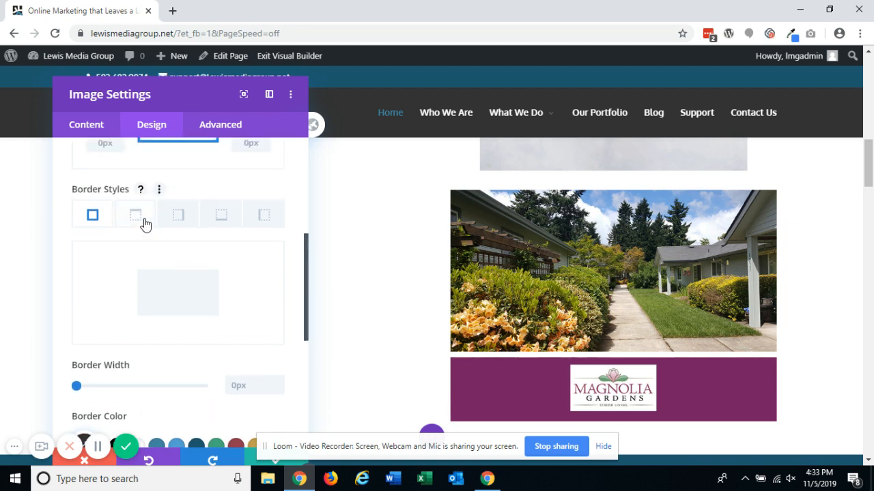
click(140, 220)
scroll(134, 322, down, 2)
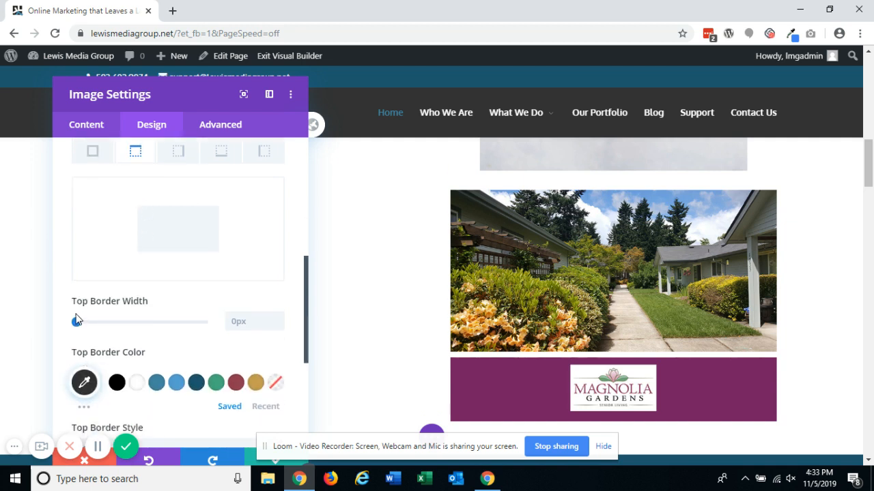
drag(77, 322, 97, 326)
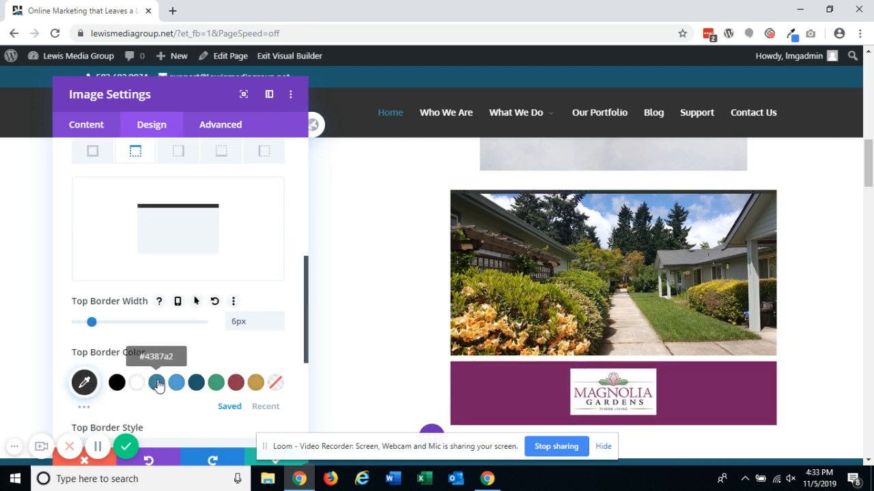
click(157, 382)
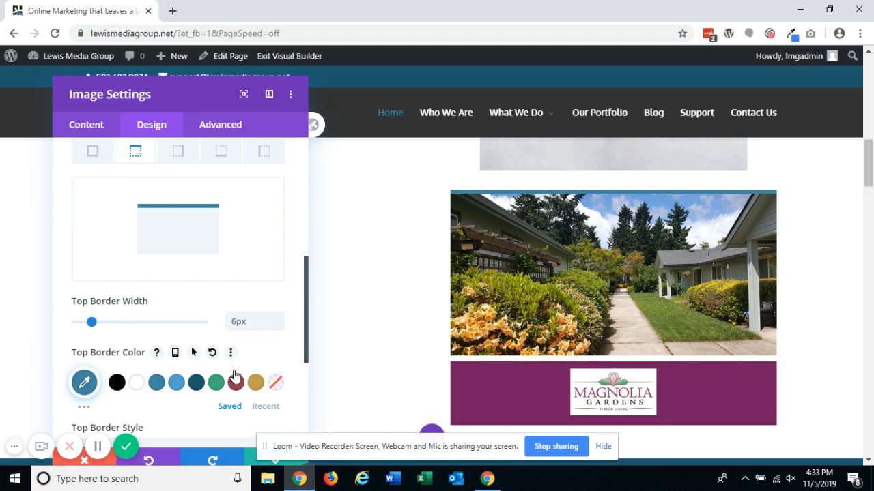
click(235, 382)
- Try Groove, Inset and Dashed top border styles, return to Solid, then reset the top border colour and width
scroll(211, 236, down, 4)
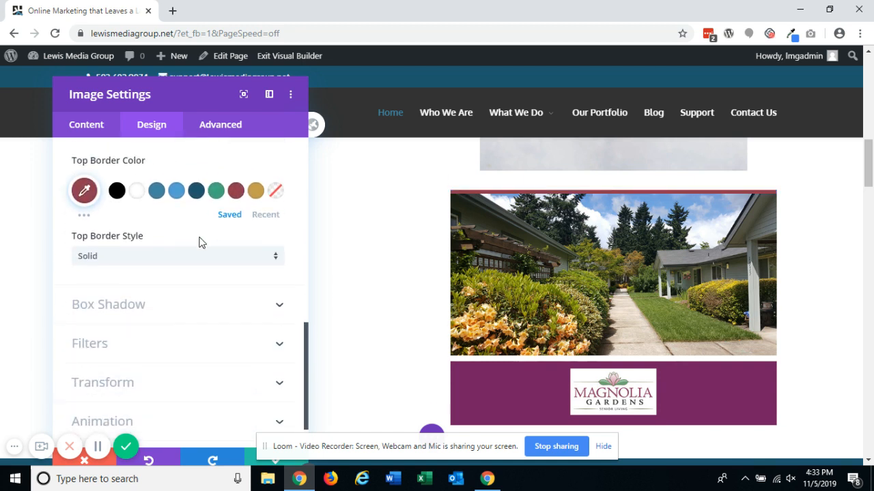
click(147, 262)
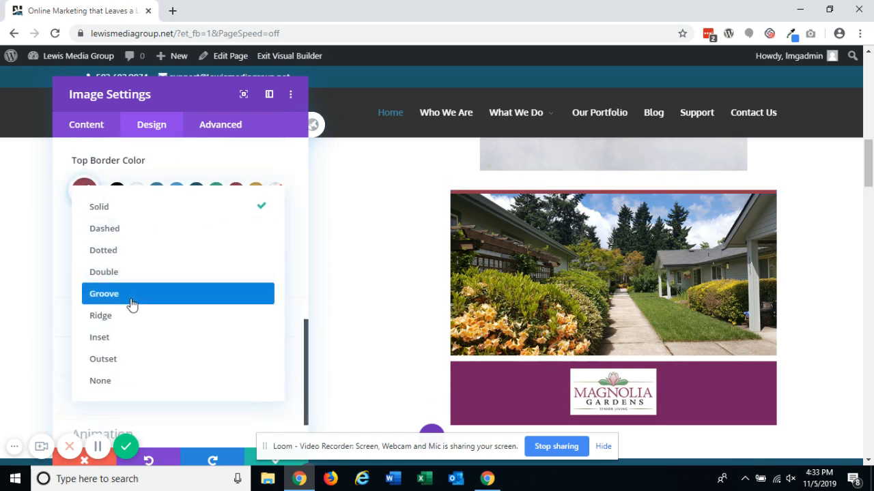
click(133, 301)
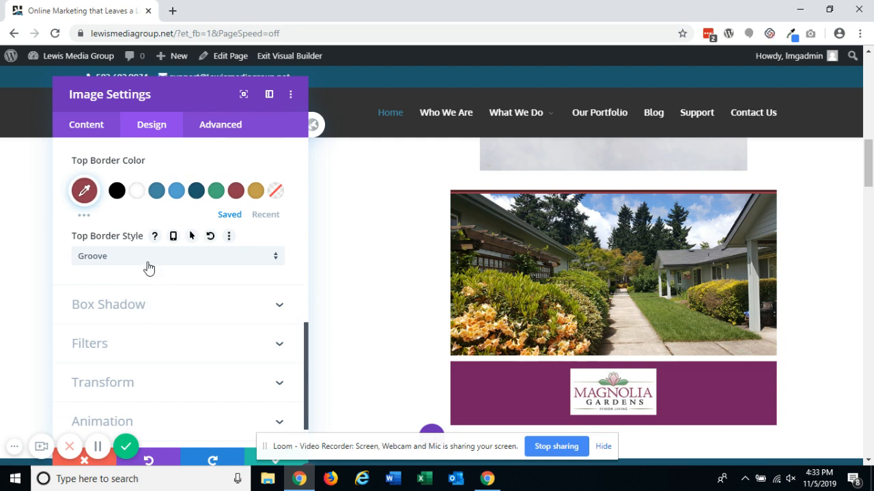
click(149, 259)
click(131, 342)
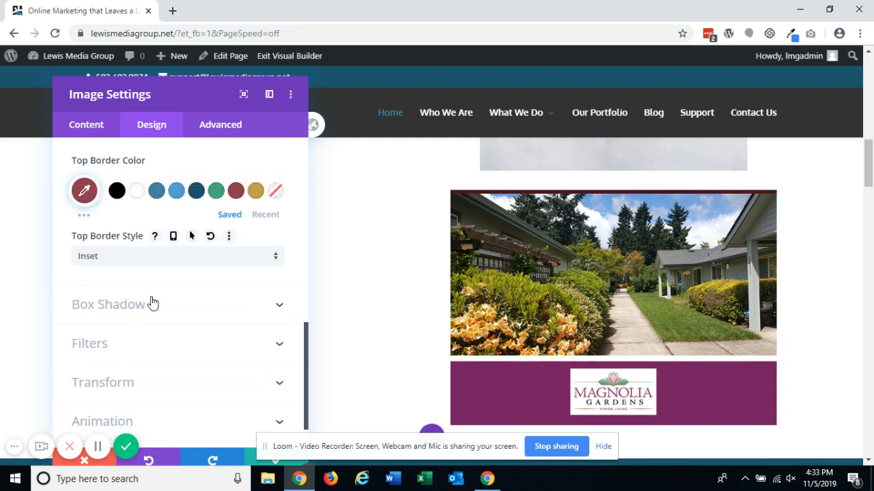
click(178, 257)
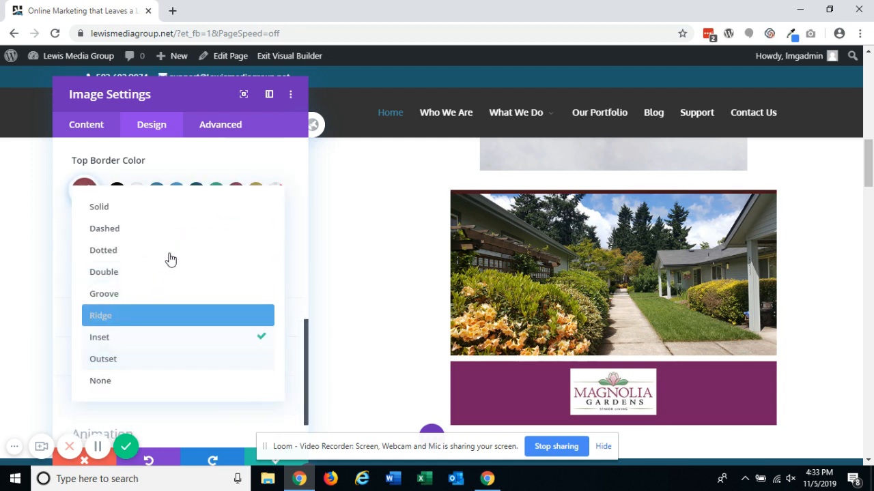
click(183, 232)
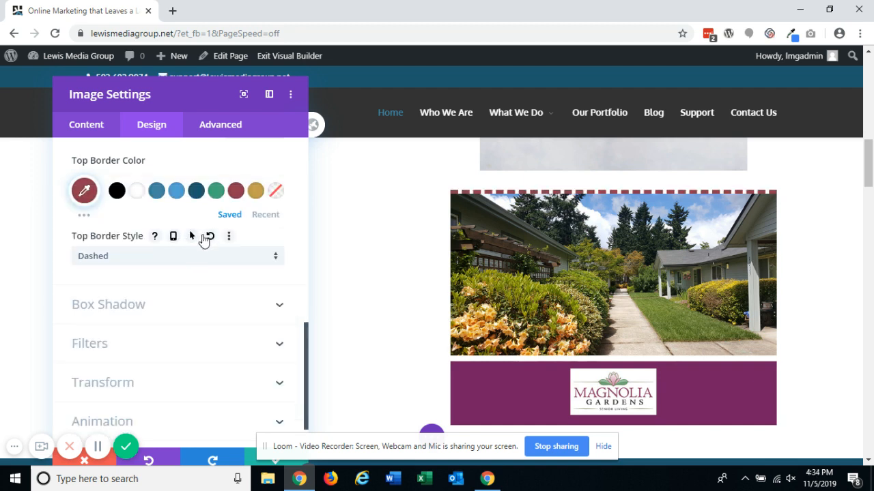
click(184, 262)
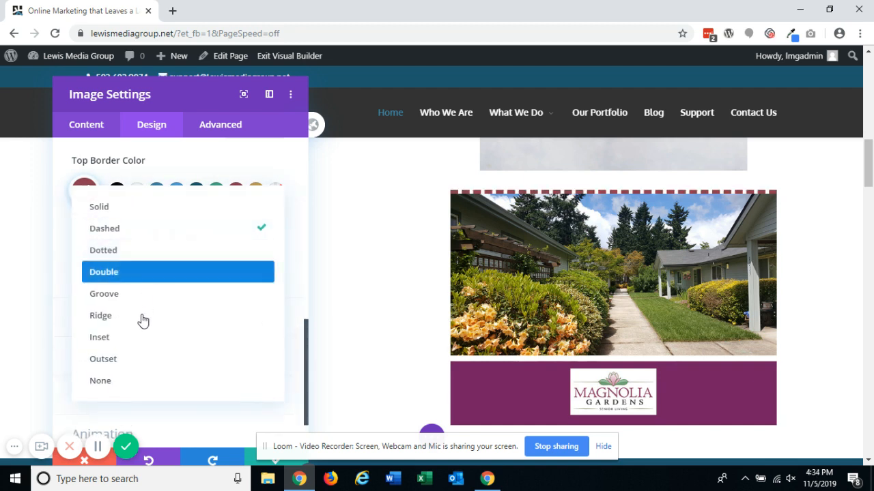
click(161, 207)
scroll(157, 263, up, 2)
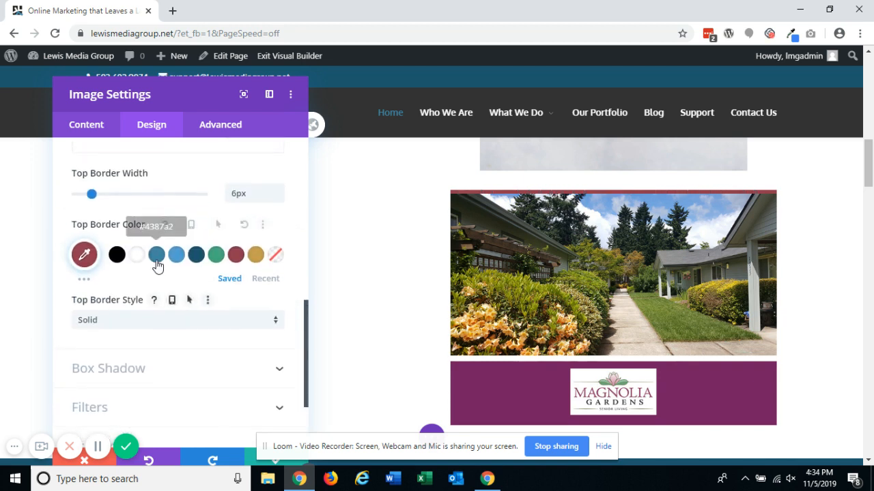
click(211, 225)
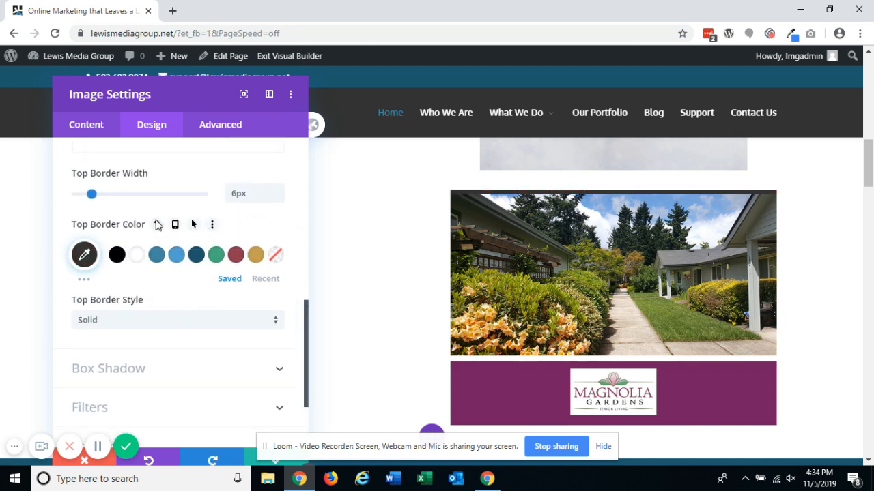
scroll(156, 228, up, 2)
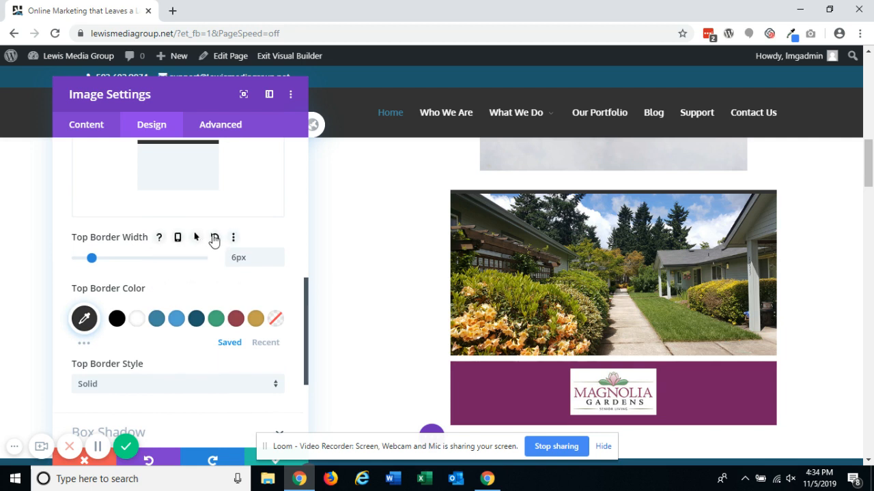
click(215, 239)
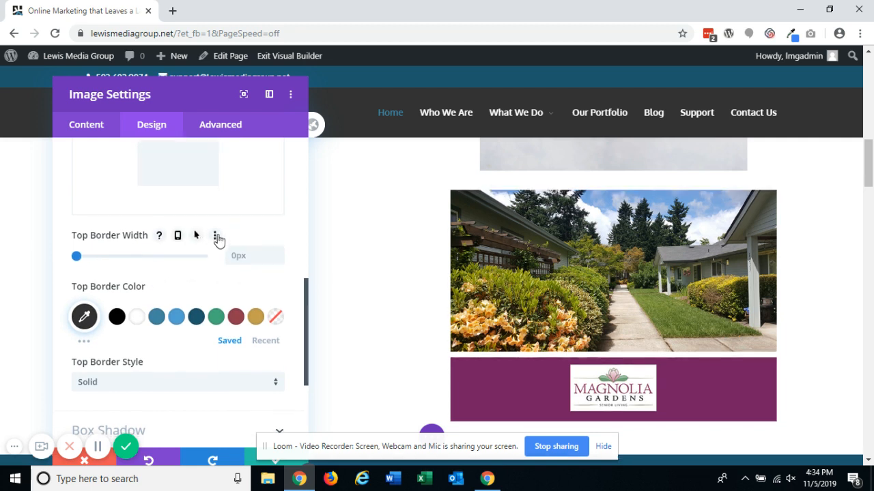
- Try several box shadow presets on the image module, applying one with 10px horizontal and vertical offsets
scroll(252, 230, down, 3)
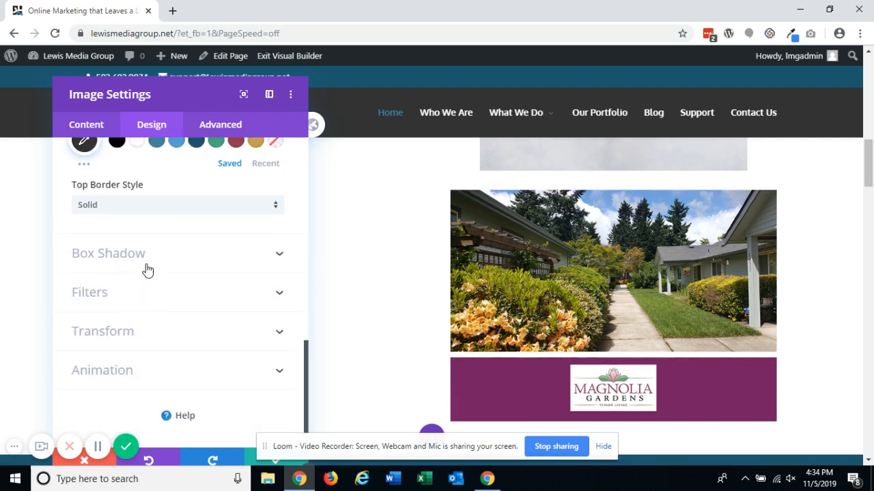
click(147, 271)
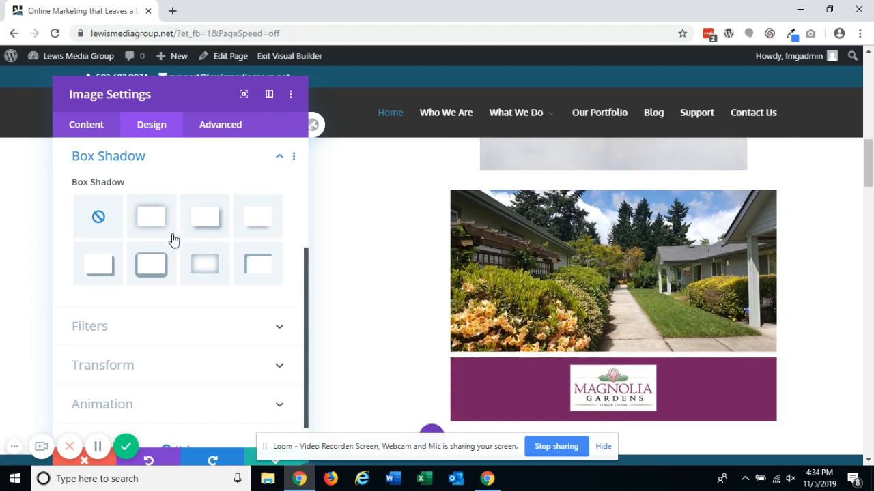
click(156, 230)
click(206, 232)
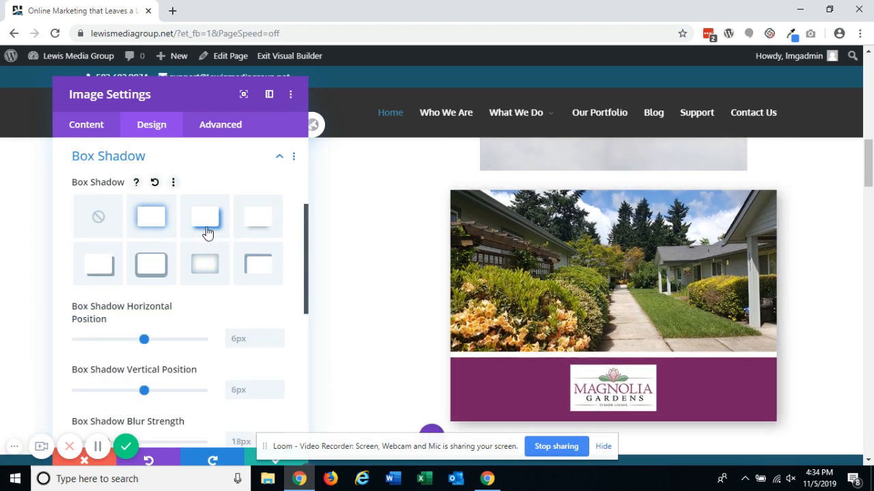
click(248, 236)
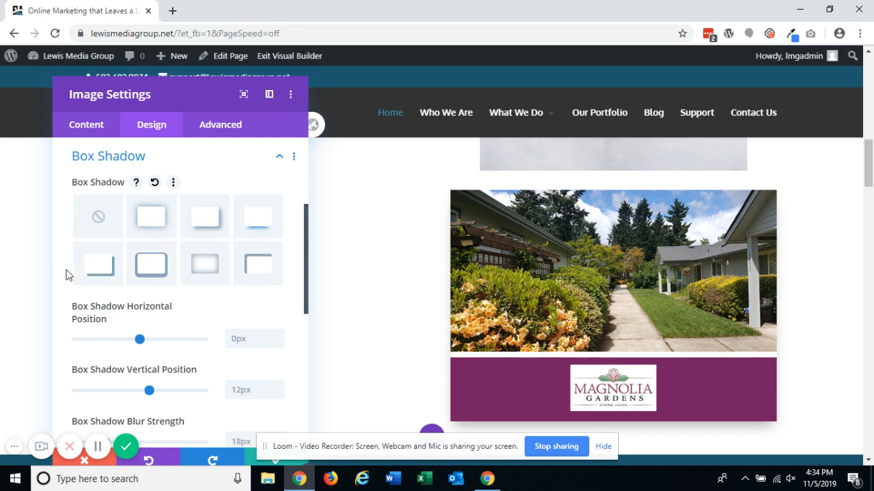
click(151, 264)
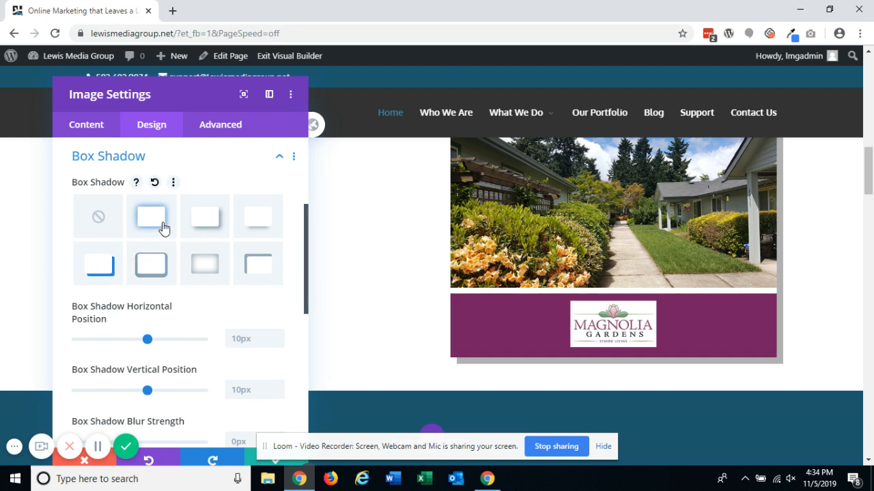
- Try box shadow offsets of 45px horizontal and -34px vertical, with 26px blur and 42px spread
scroll(195, 285, down, 3)
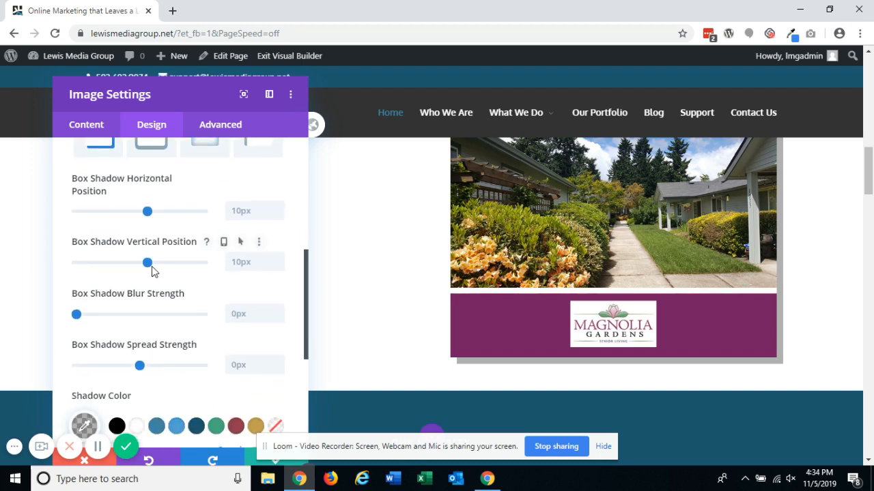
drag(162, 213, 175, 212)
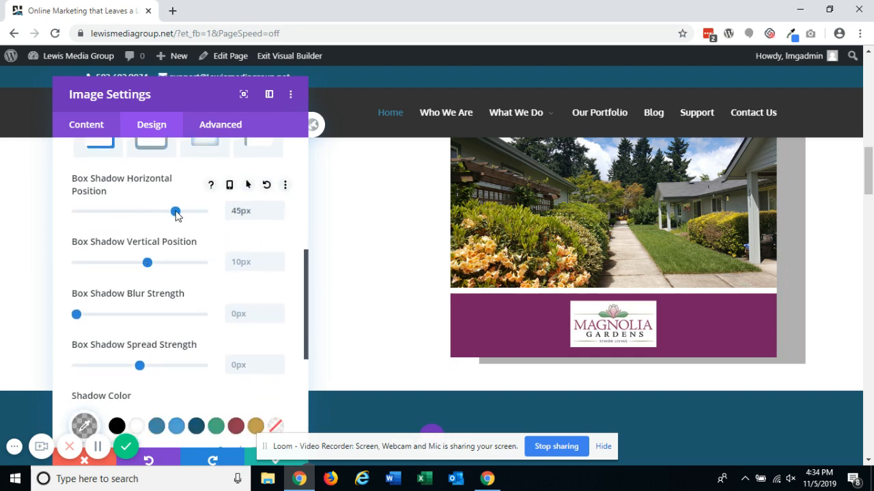
scroll(656, 251, up, 1)
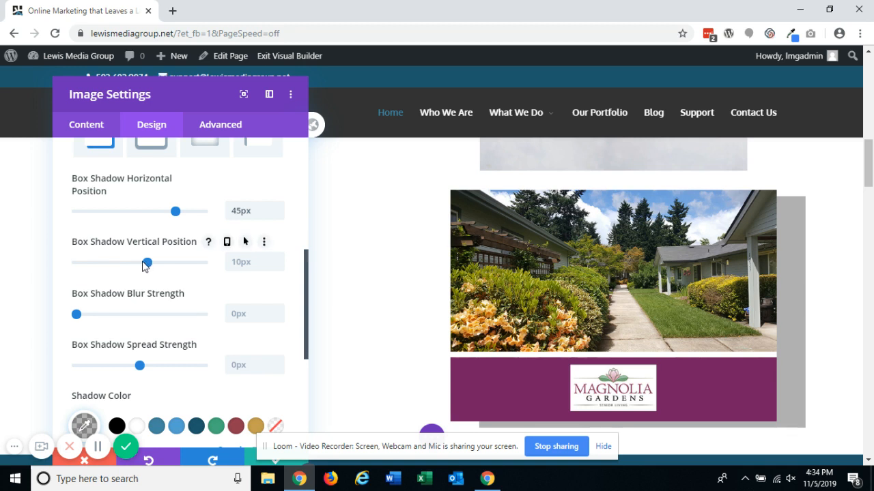
drag(143, 263, 140, 264)
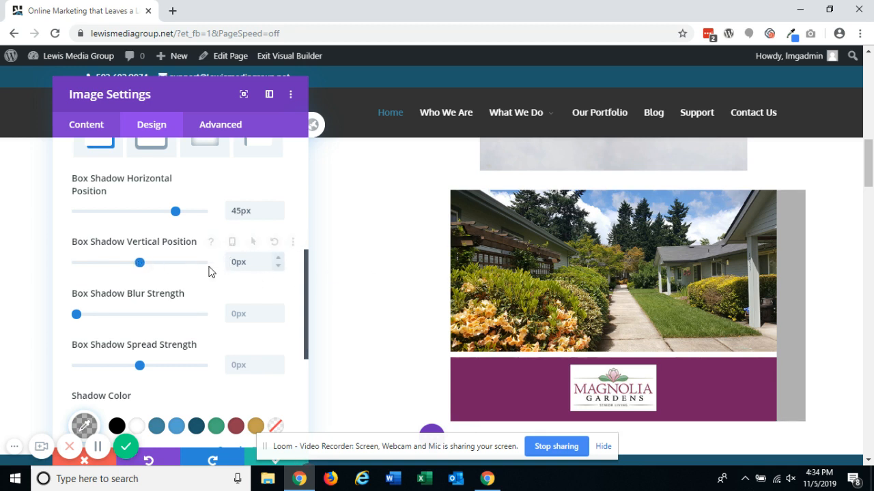
drag(141, 271, 114, 273)
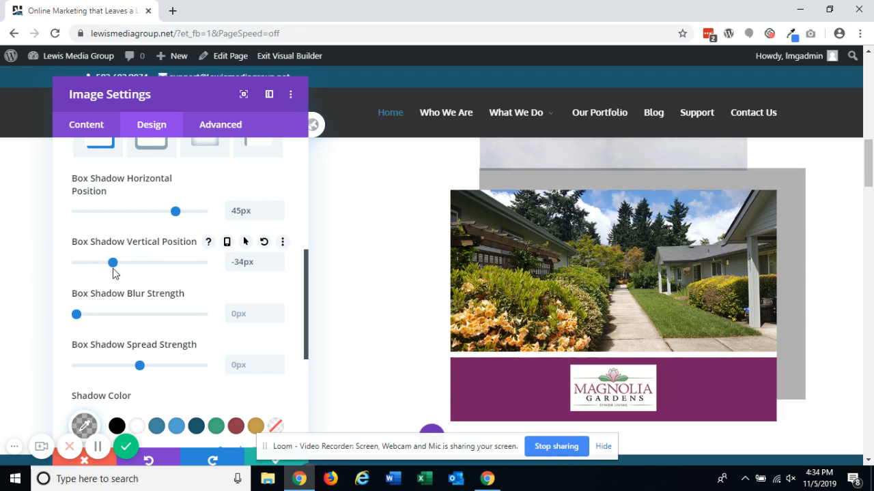
drag(83, 319, 119, 315)
drag(139, 367, 174, 361)
- Try a blue shadow colour, then reset the shadow spread, blur, vertical and horizontal position values
scroll(154, 318, down, 2)
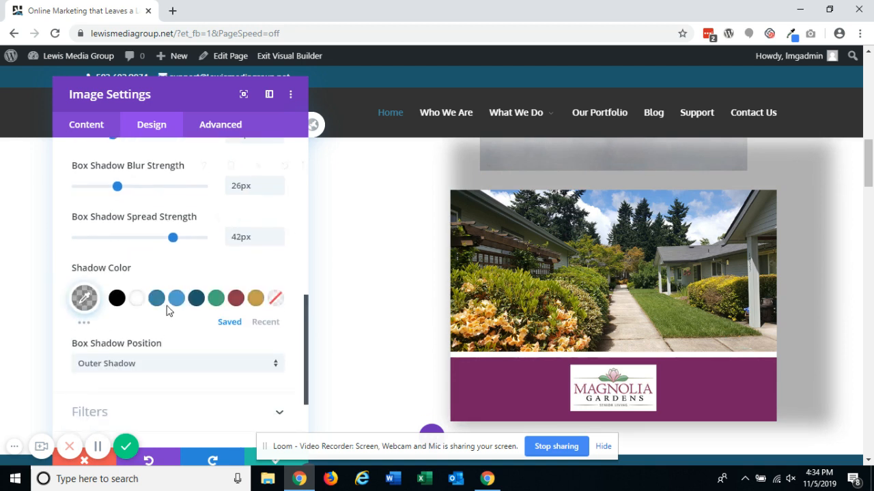
click(157, 304)
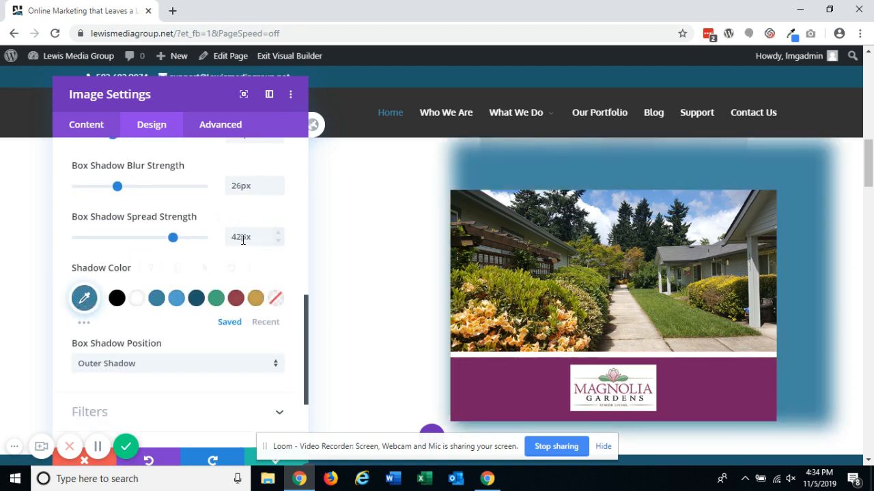
scroll(242, 251, up, 1)
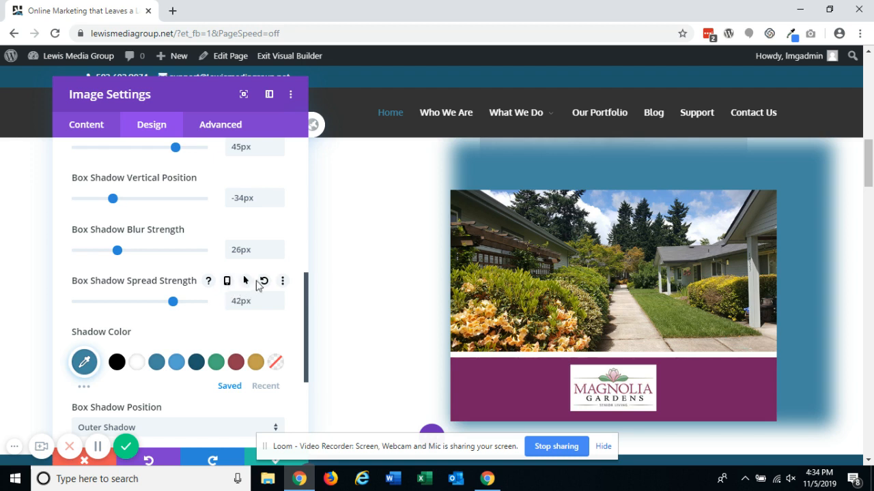
click(264, 283)
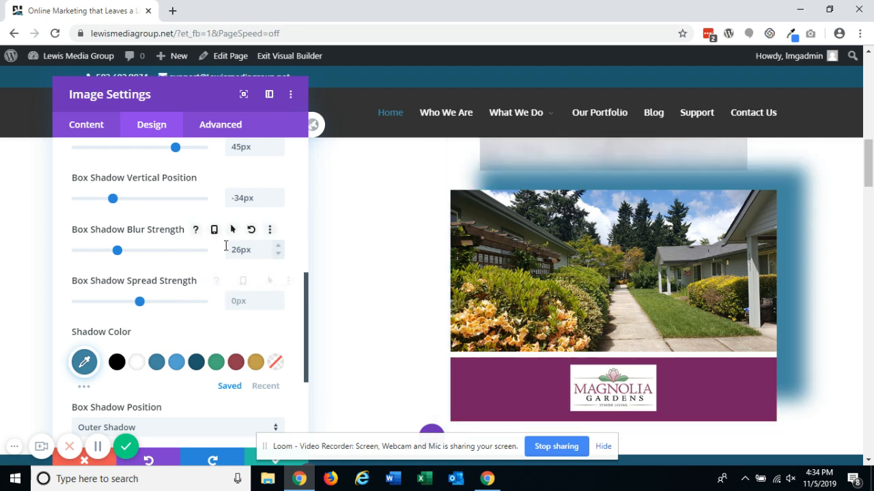
click(252, 232)
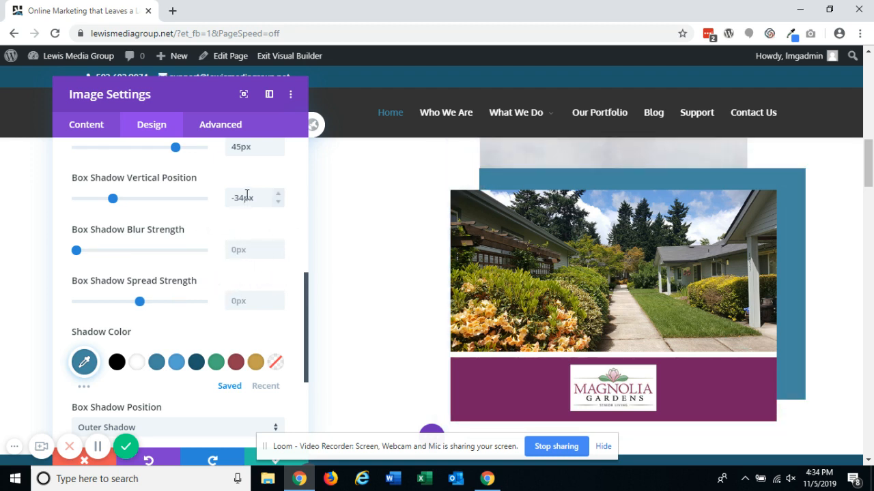
click(263, 179)
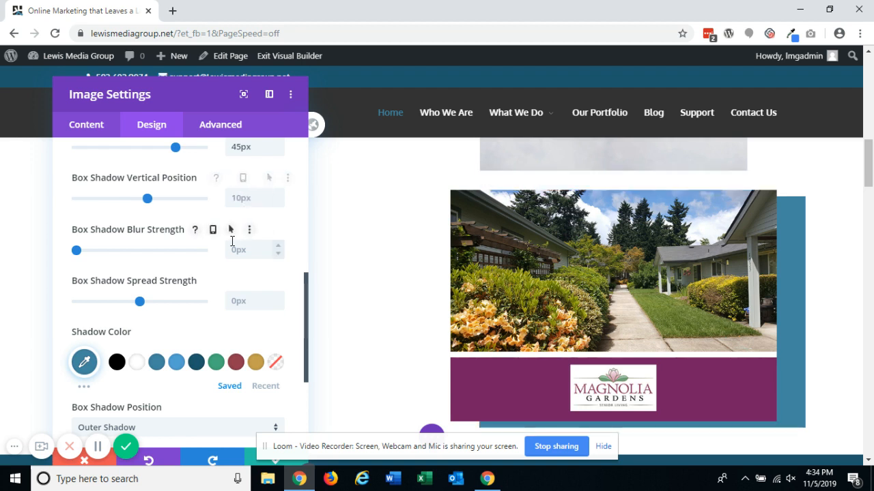
scroll(184, 205, up, 1)
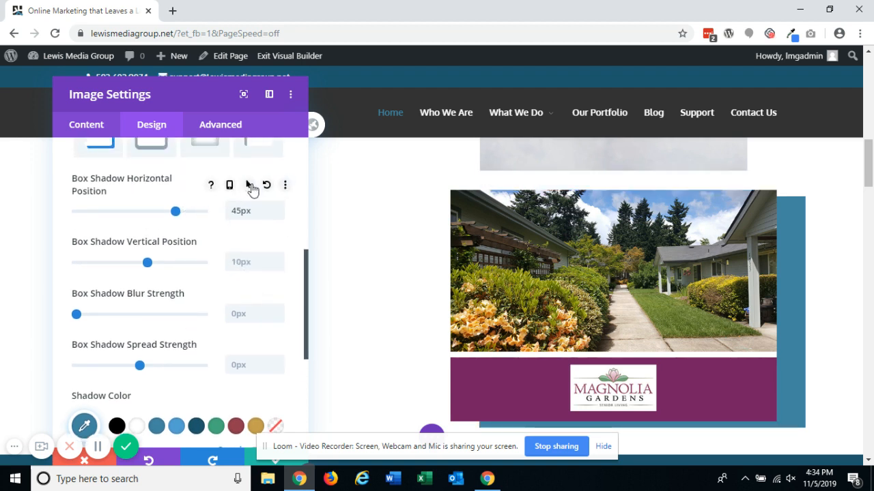
click(267, 185)
- Check the box shadow position options and reset the shadow colour to its default
scroll(413, 205, down, 1)
scroll(152, 280, down, 2)
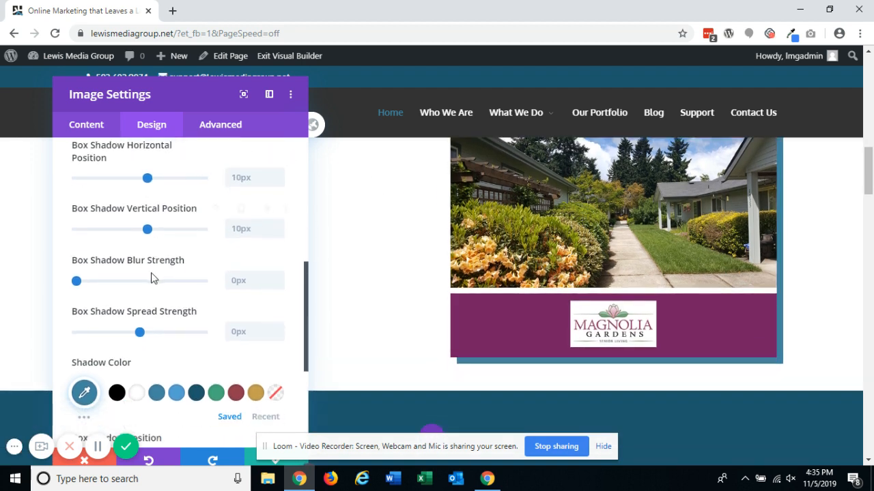
scroll(152, 286, down, 1)
click(92, 299)
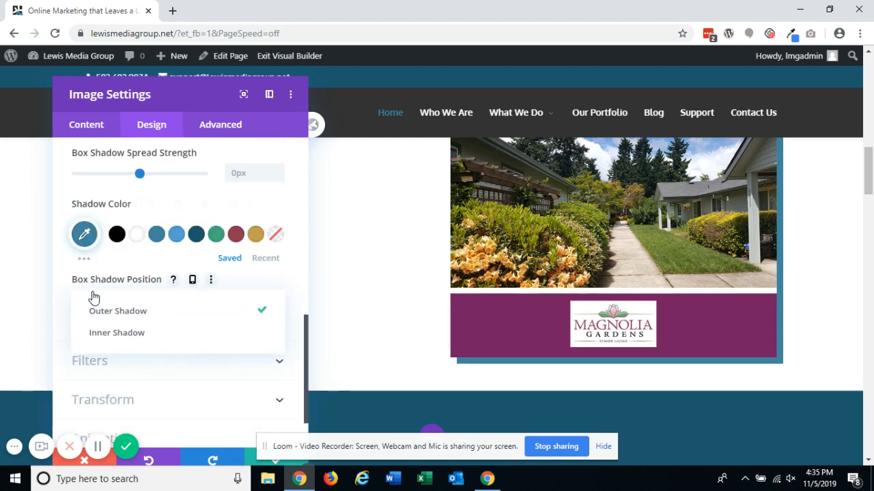
scroll(154, 289, down, 1)
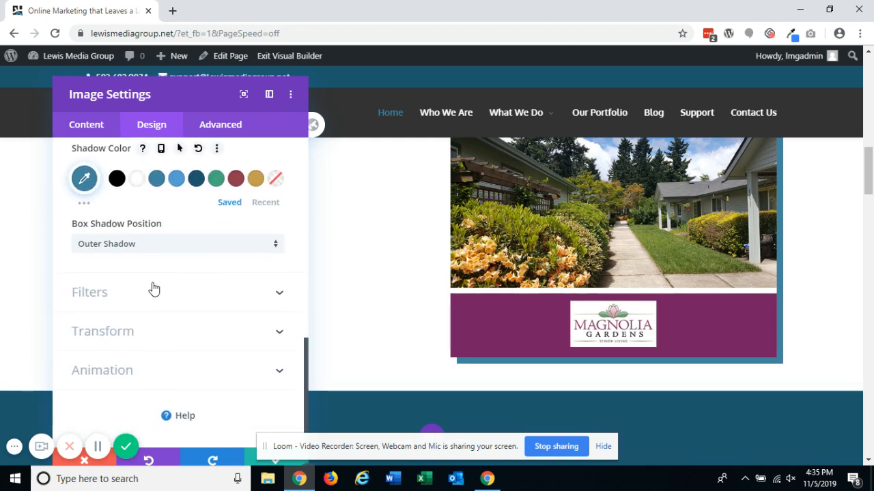
scroll(154, 292, up, 2)
click(198, 275)
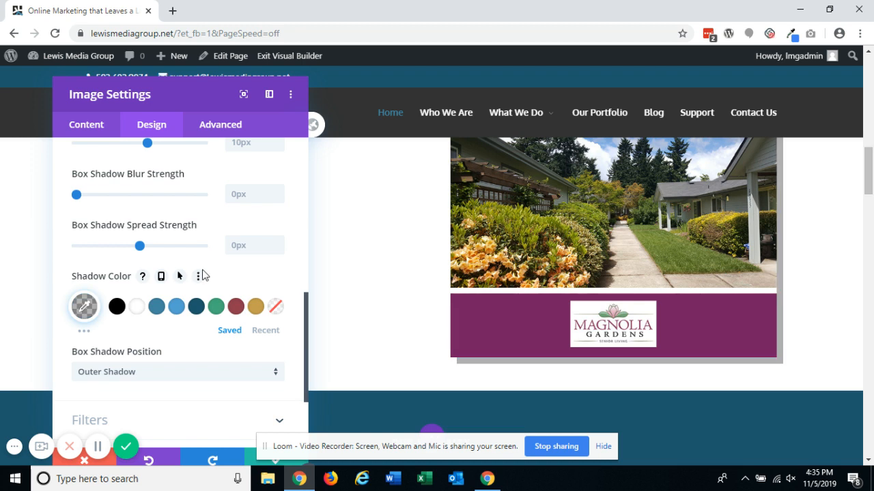
- Open the image Filters and try 0% saturation and a 195deg hue, resetting each one
scroll(192, 293, down, 2)
click(156, 300)
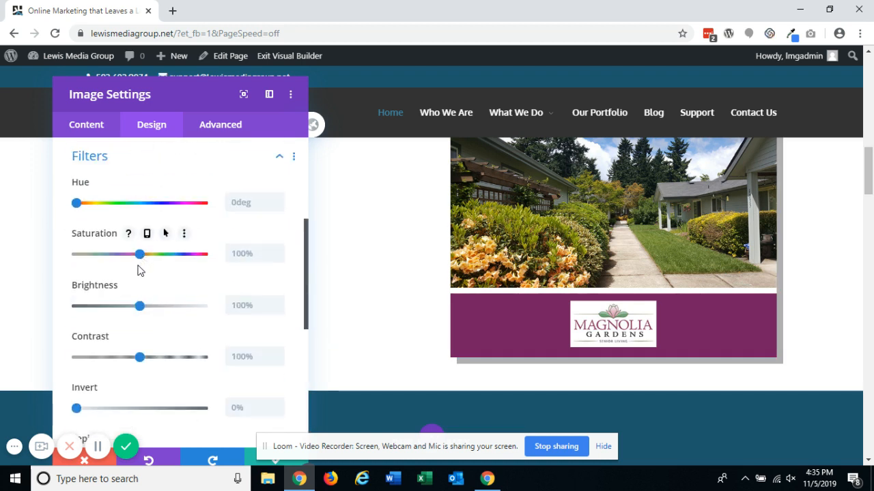
drag(140, 255, 30, 279)
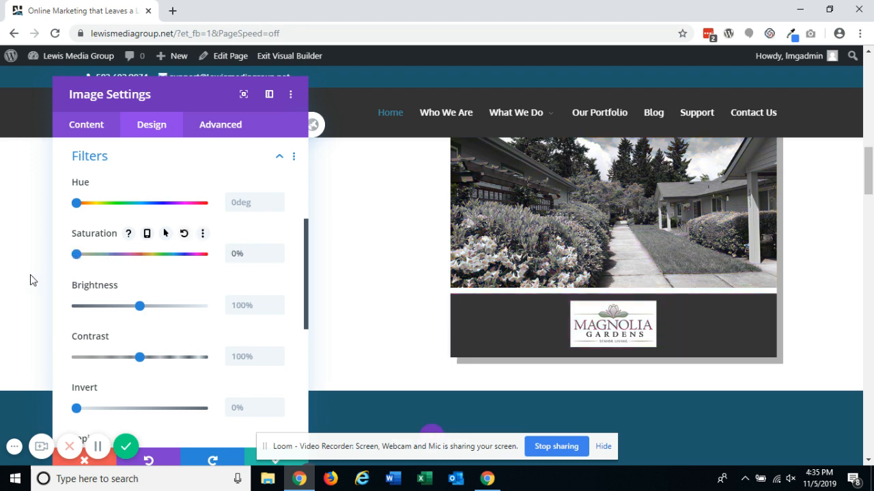
scroll(431, 295, up, 1)
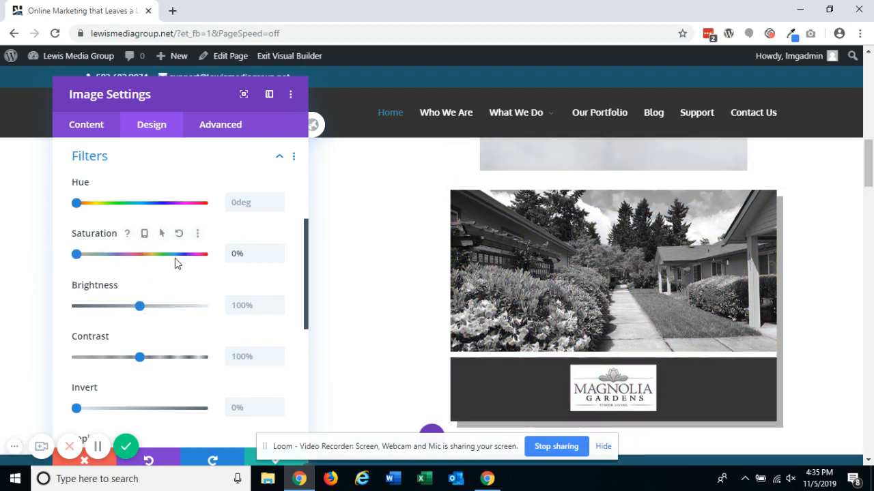
click(179, 234)
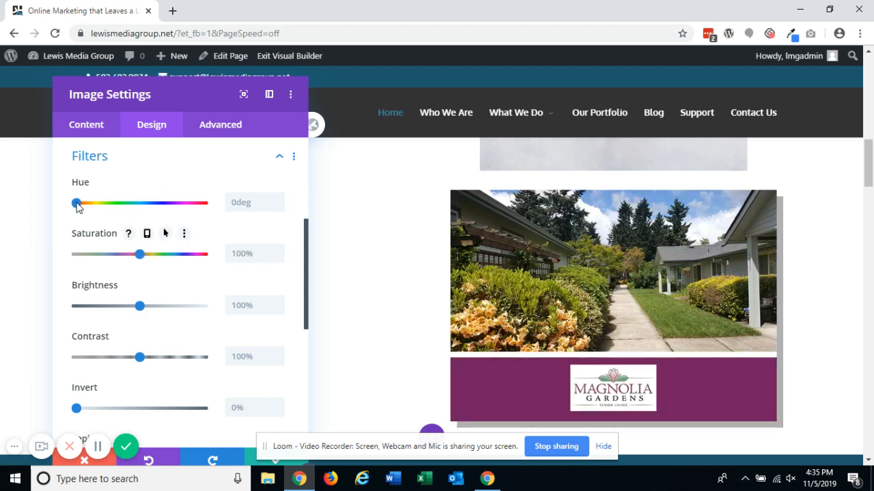
drag(77, 206, 143, 211)
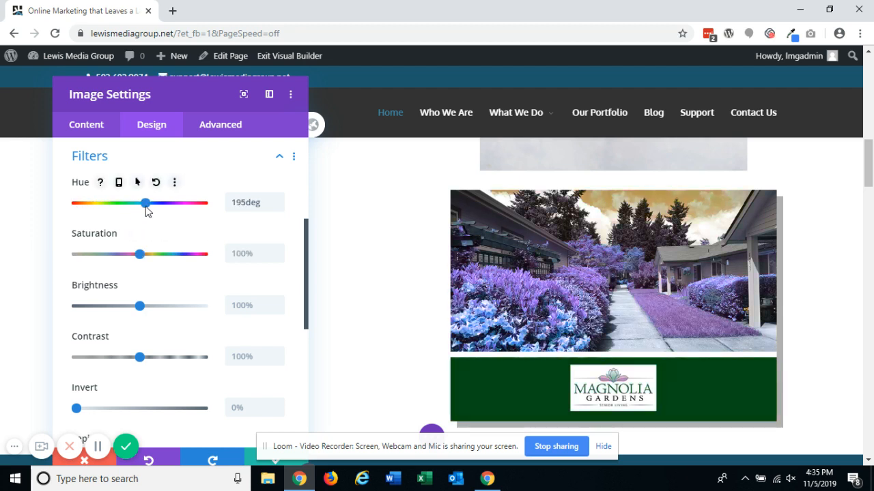
click(155, 183)
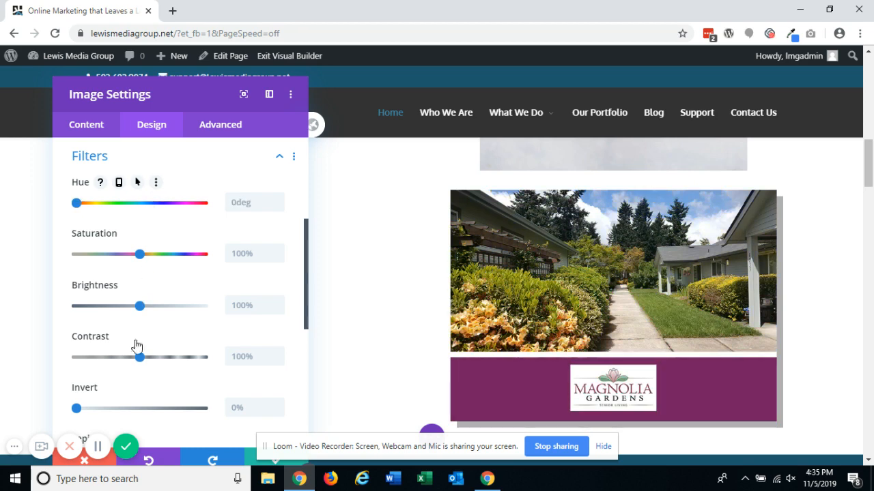
- Try 132% contrast, 132% brightness and 100% invert filters, then reset the invert
drag(140, 357, 161, 358)
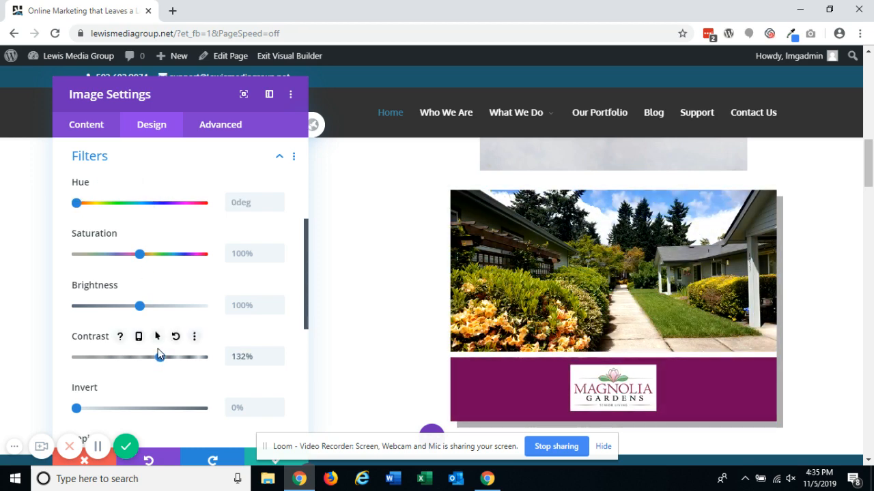
drag(140, 306, 163, 308)
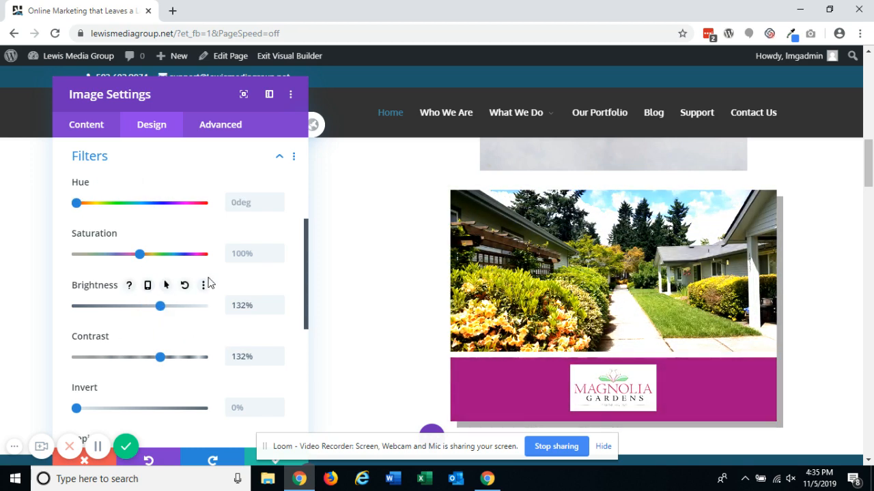
scroll(215, 281, down, 1)
scroll(215, 280, down, 1)
drag(77, 281, 211, 285)
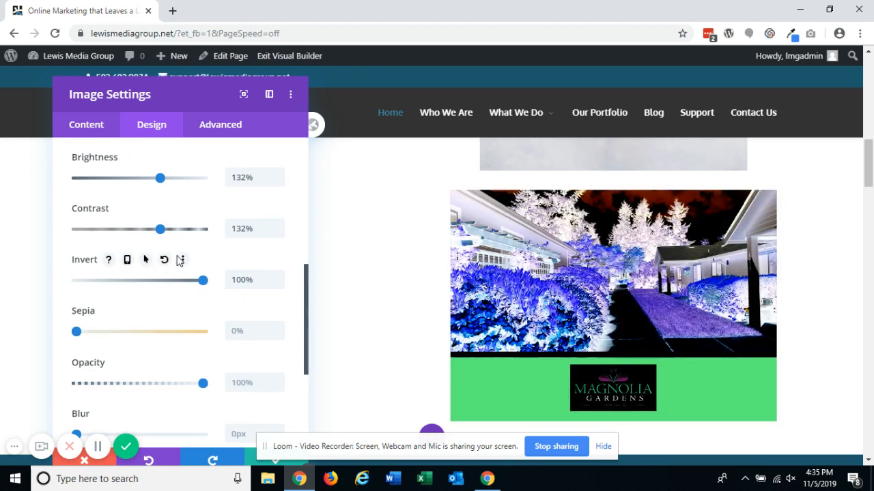
click(164, 261)
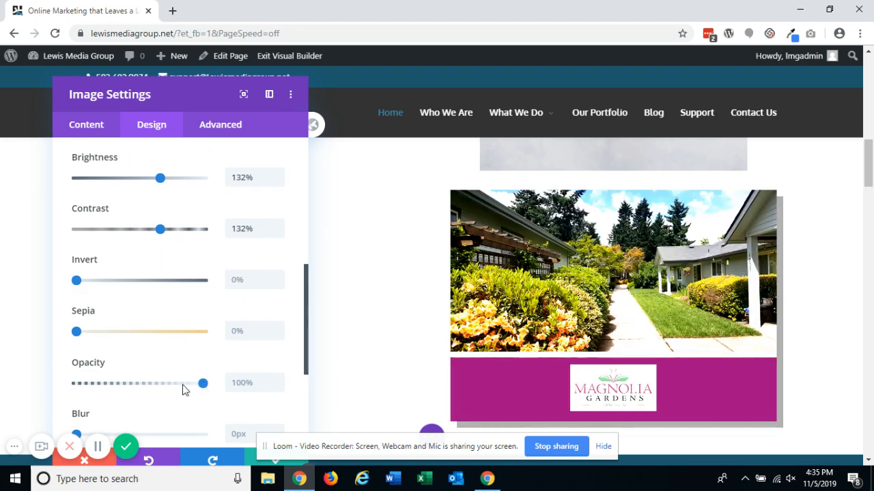
- Try a 68% opacity filter, then reset the contrast, brightness and opacity filters
drag(183, 390, 163, 387)
scroll(176, 348, up, 2)
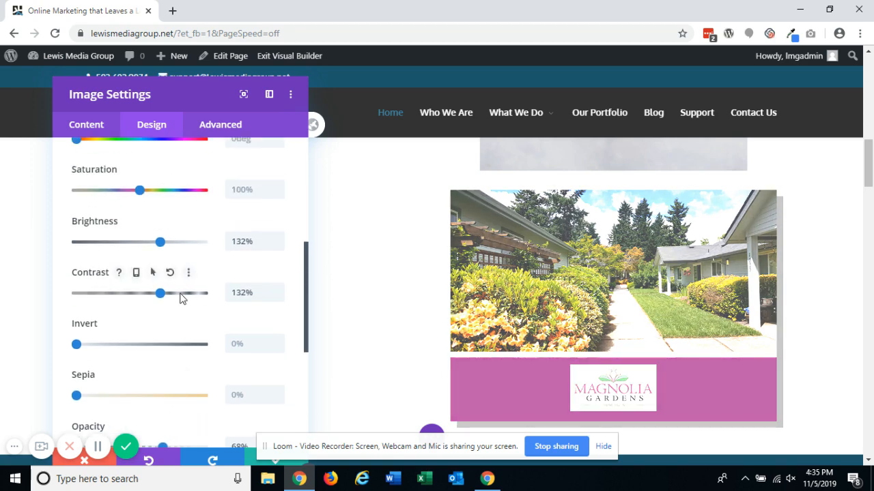
click(176, 272)
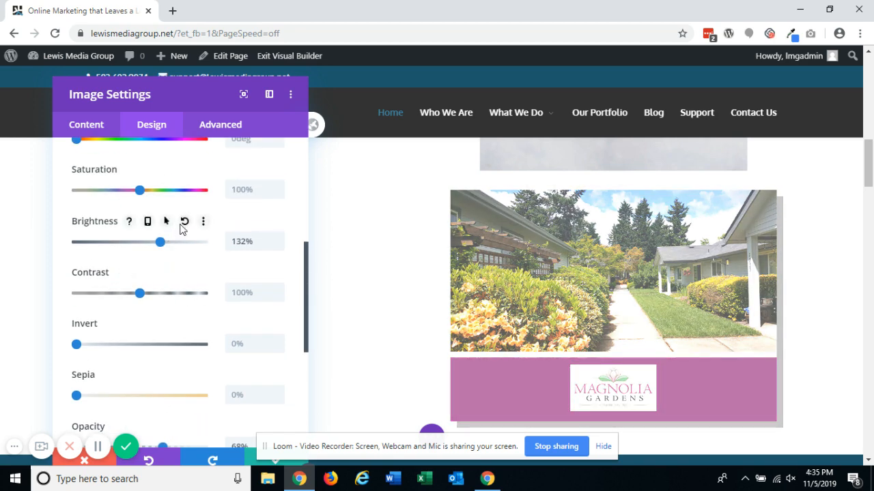
click(183, 221)
click(185, 222)
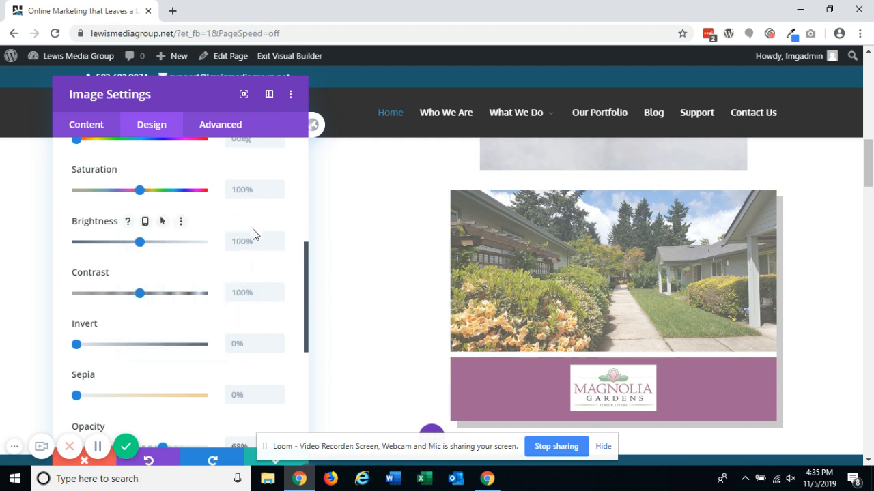
scroll(245, 246, up, 2)
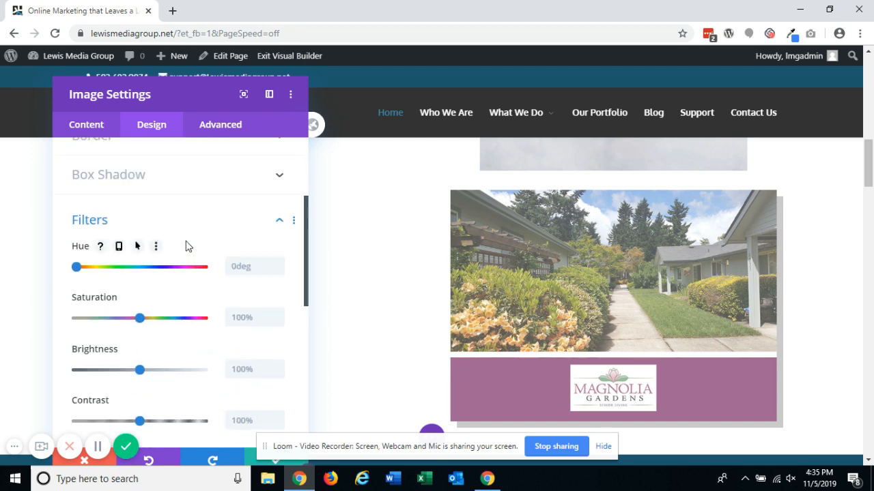
scroll(177, 266, down, 4)
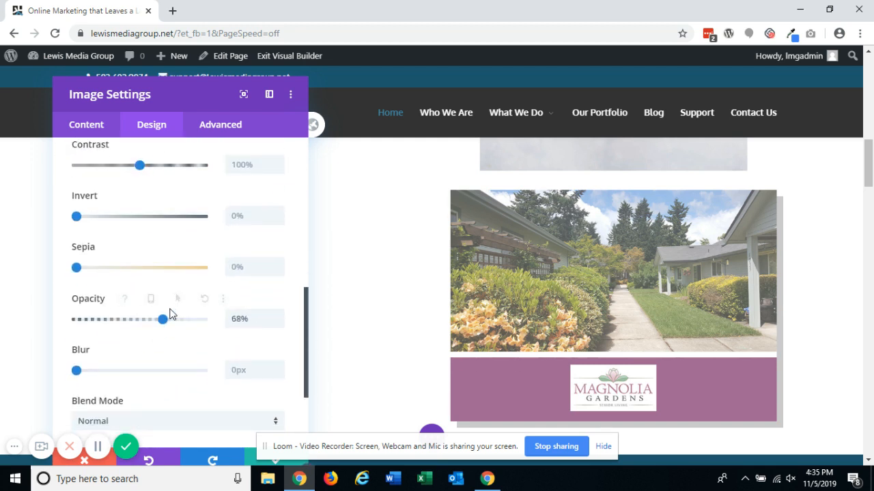
click(173, 298)
- Set the image module's box shadow to none and open the Animation settings
scroll(184, 304, up, 6)
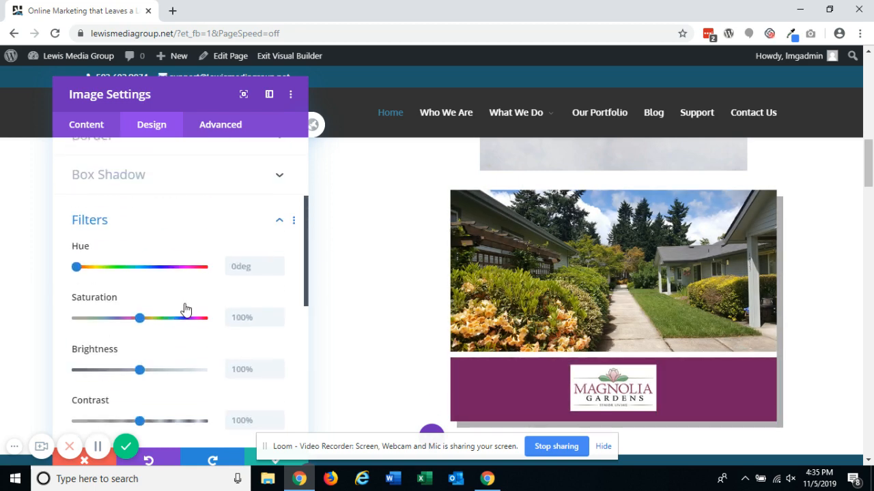
click(184, 247)
click(118, 232)
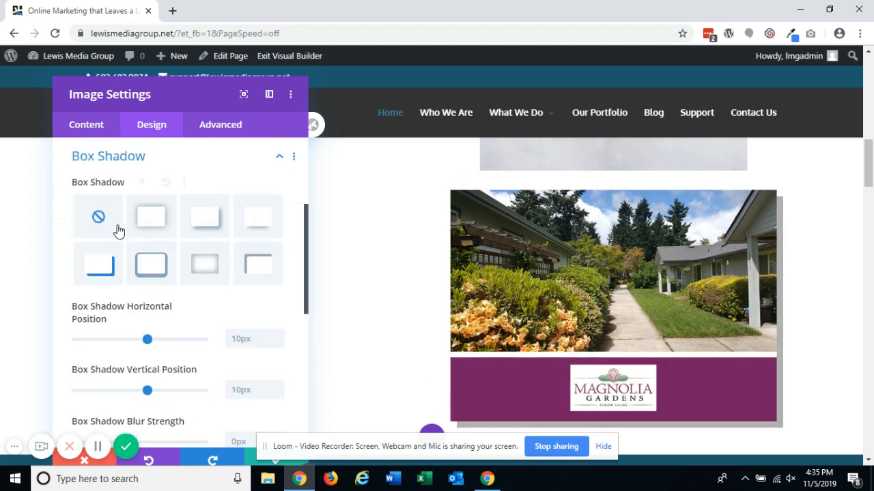
click(198, 170)
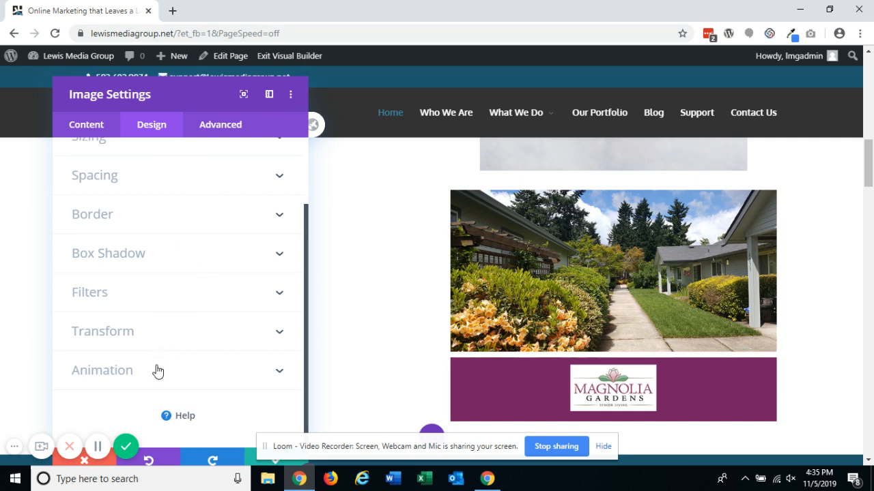
click(157, 371)
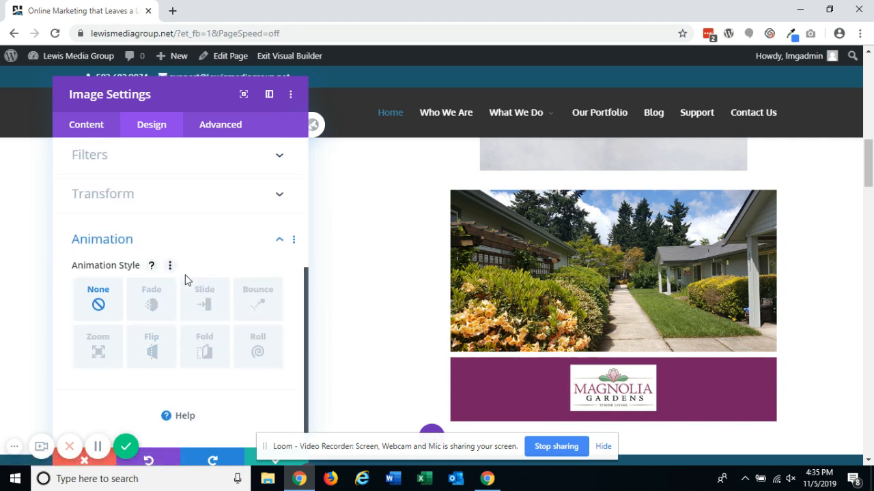
- Try the Fade and then the Slide animation styles on the image module
click(163, 307)
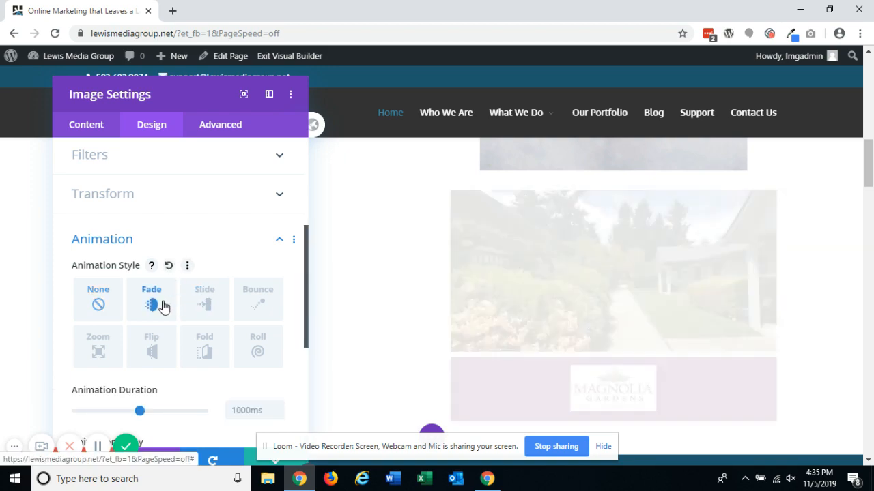
scroll(434, 249, up, 3)
scroll(434, 249, up, 3)
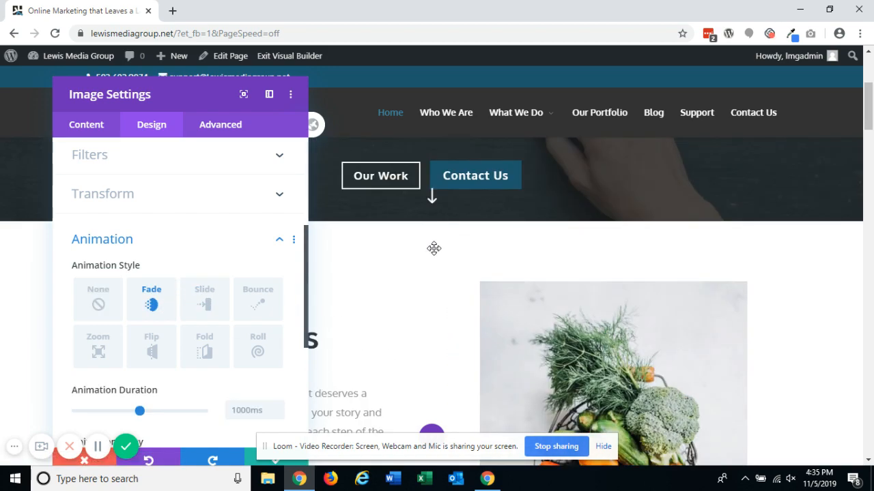
scroll(432, 247, down, 6)
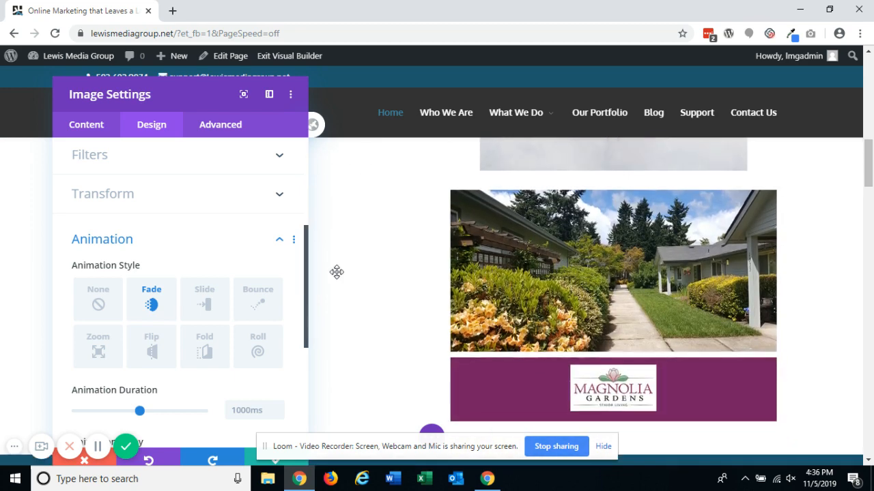
click(211, 304)
scroll(179, 341, down, 2)
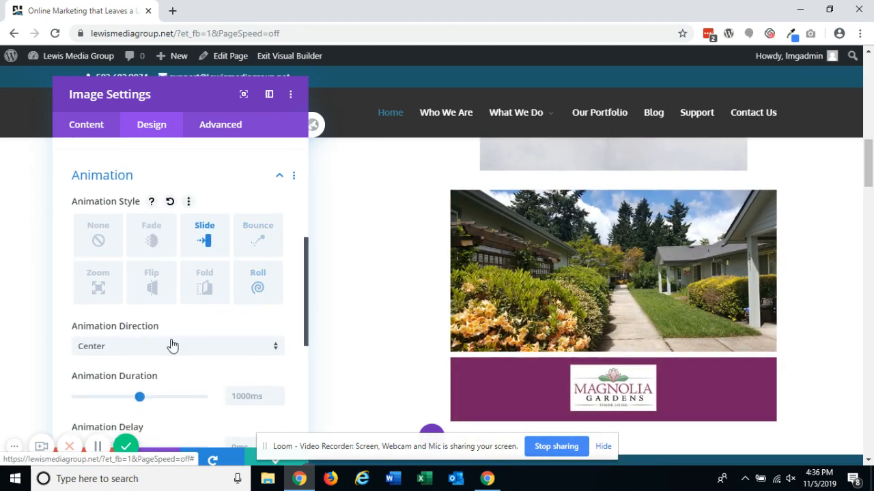
- Try animation durations of 1350ms and 200ms, then reset the animation duration
drag(139, 335, 164, 338)
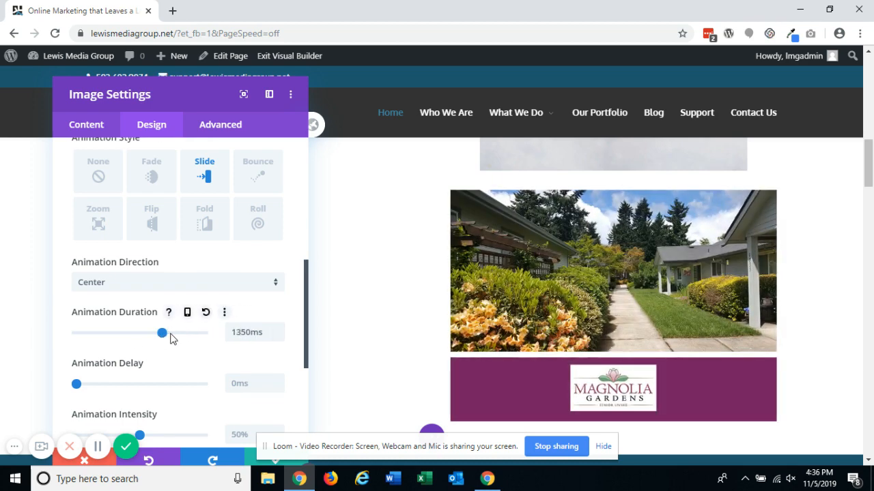
drag(162, 334, 89, 334)
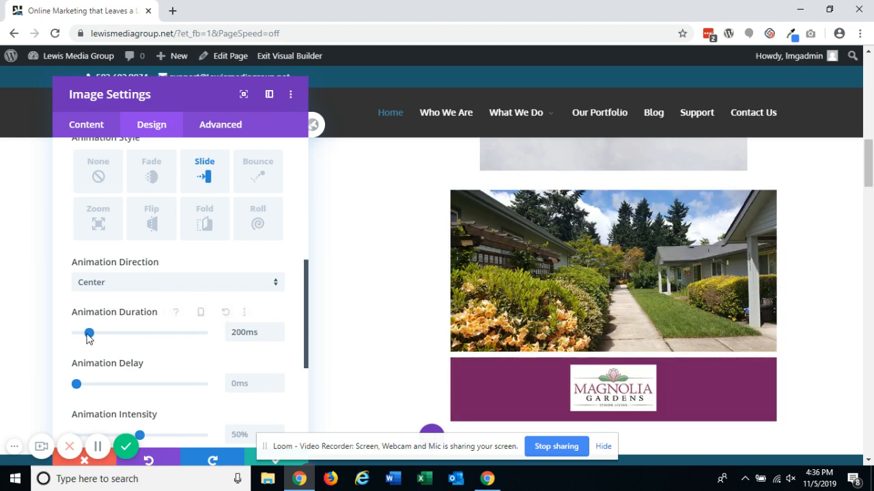
click(149, 333)
click(207, 314)
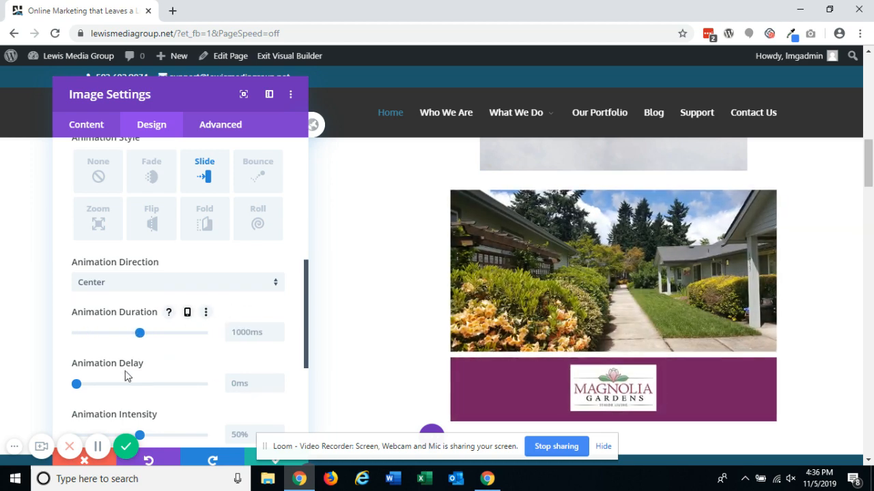
- Try a 1400ms animation delay and 81% animation intensity, then reset both
drag(76, 384, 136, 384)
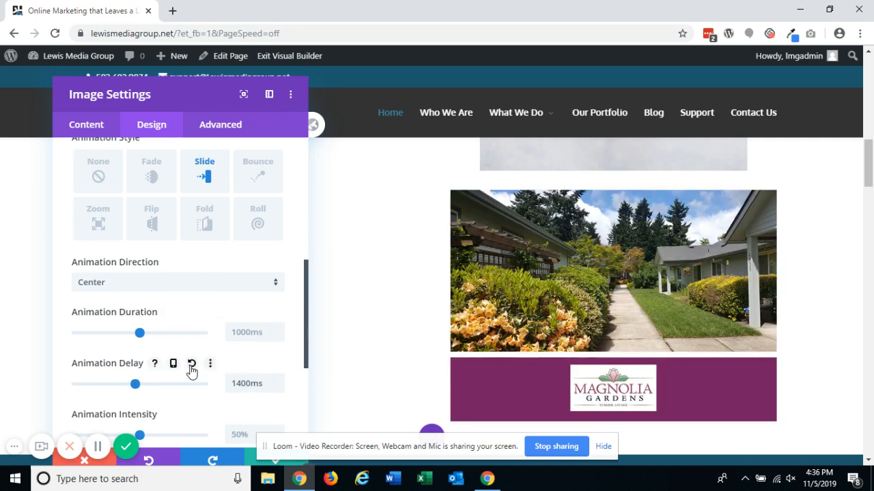
scroll(189, 369, down, 1)
drag(140, 372, 174, 371)
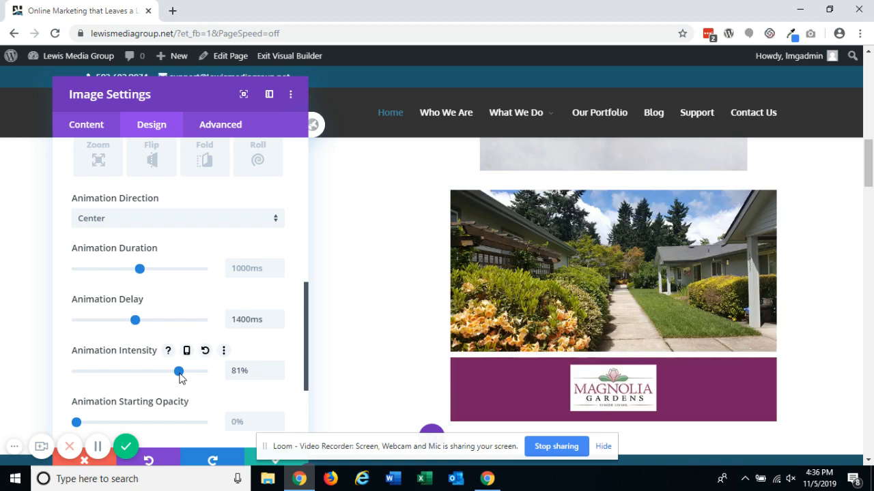
click(204, 353)
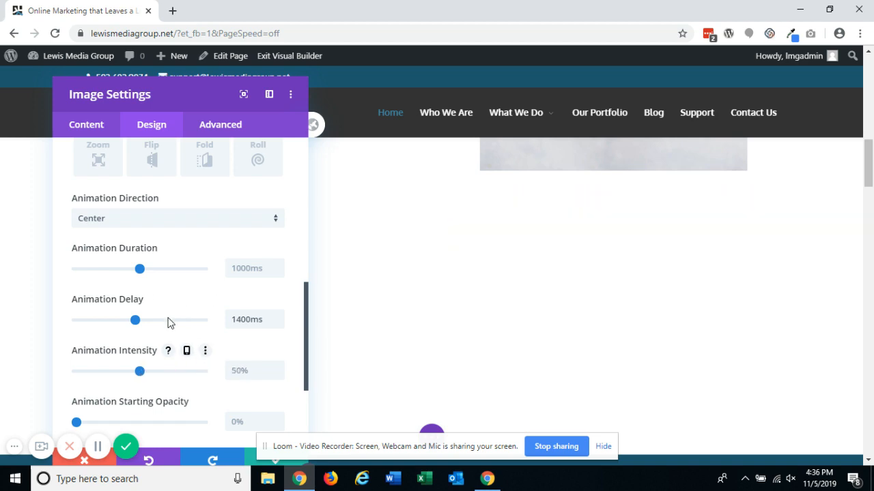
click(191, 301)
- Try 36% and 100% animation starting opacity, then return the starting opacity to 0%
scroll(171, 312, down, 1)
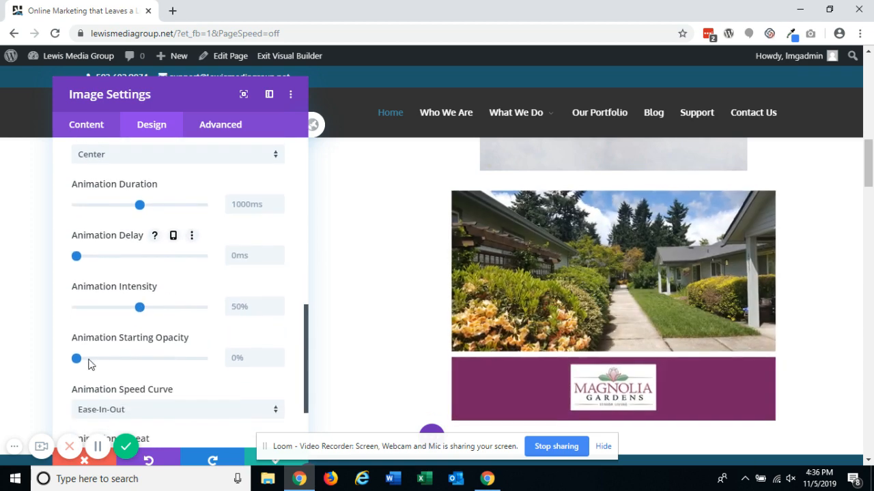
drag(77, 359, 122, 358)
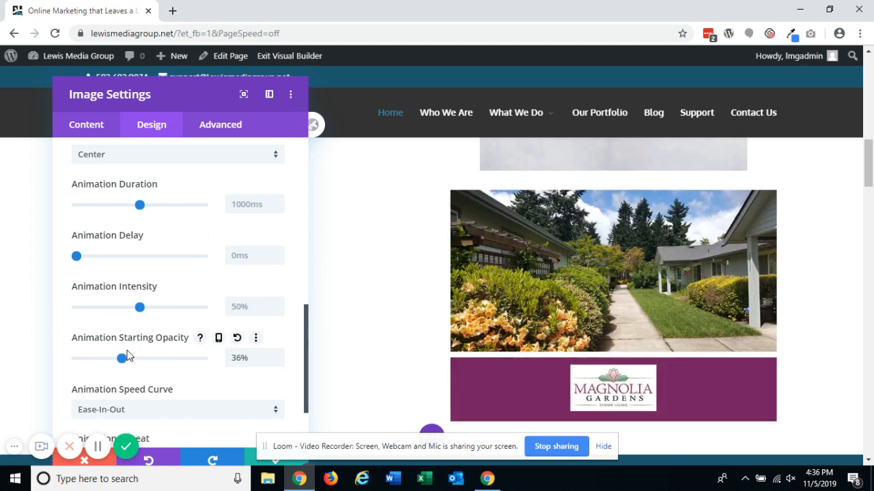
click(136, 360)
click(166, 360)
click(207, 361)
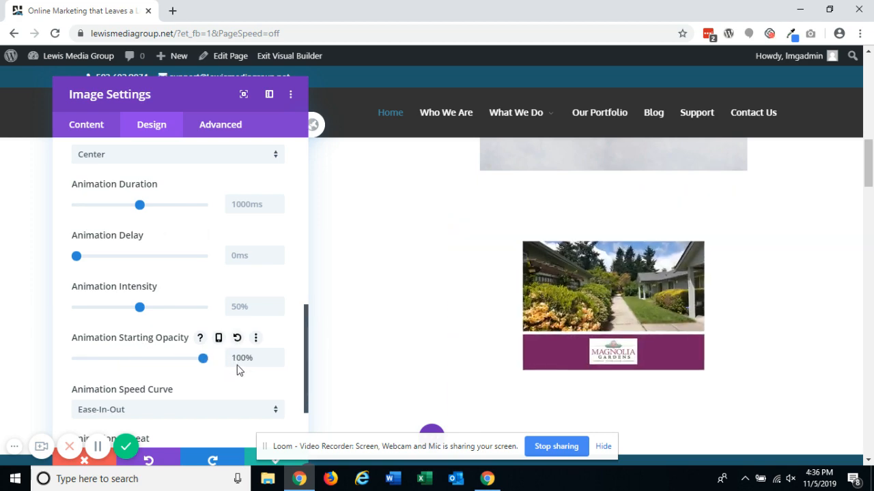
click(72, 358)
- Set the image module's animation style back to None
scroll(175, 309, down, 1)
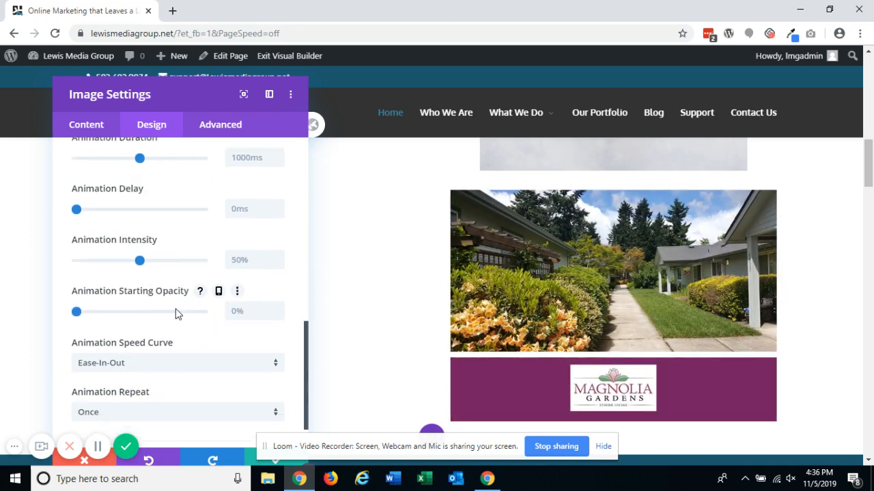
click(143, 354)
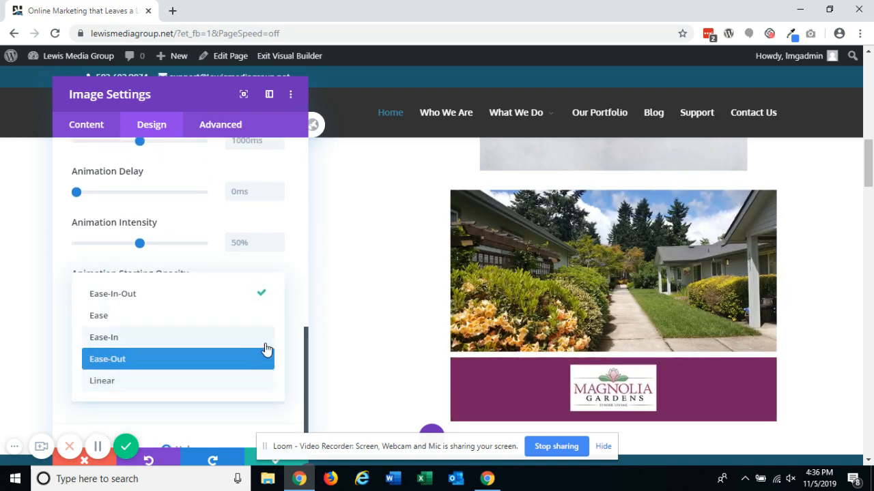
click(291, 335)
scroll(286, 331, down, 1)
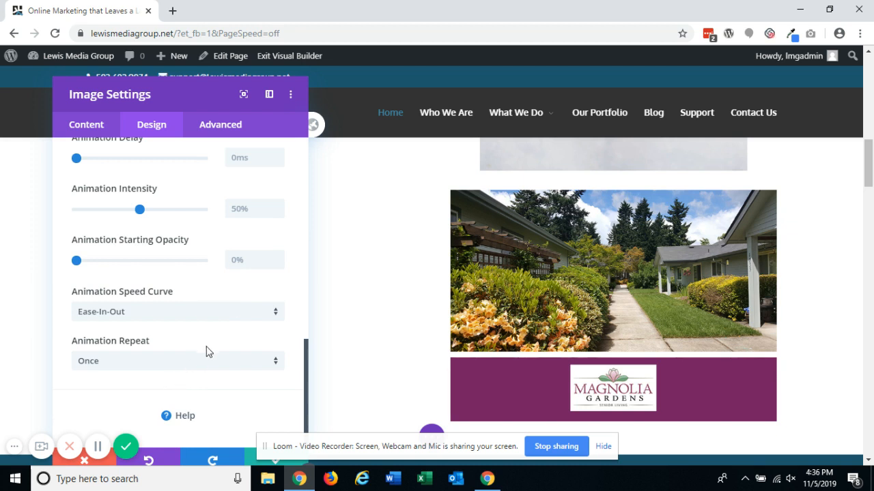
scroll(208, 351, up, 3)
scroll(170, 338, up, 2)
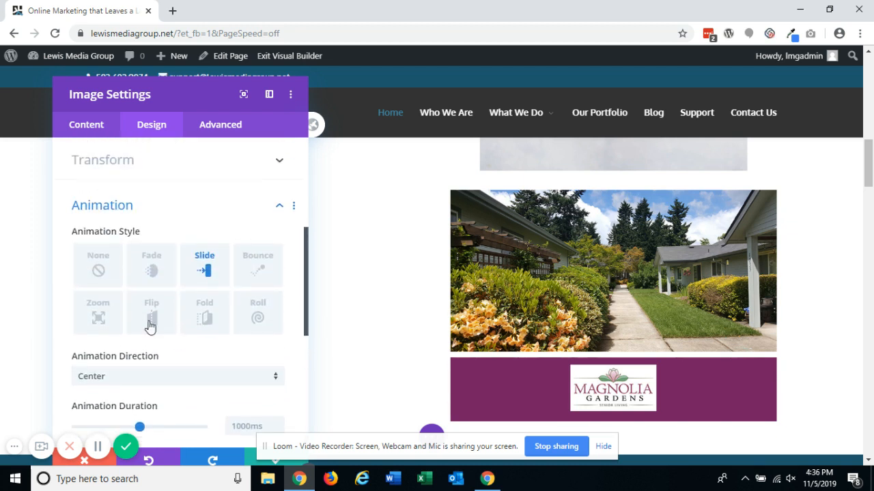
click(113, 276)
- Move and shrink the Image Settings panel, then close it keeping the changes
scroll(176, 333, up, 3)
scroll(179, 332, up, 1)
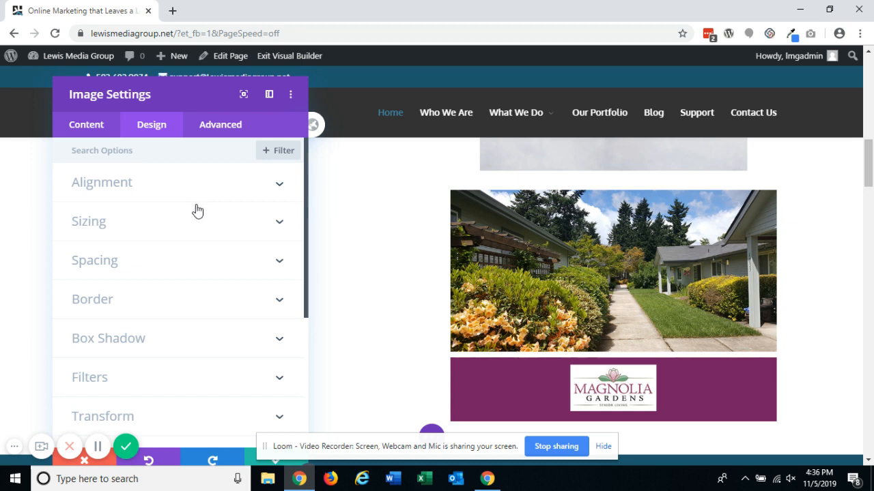
drag(204, 98, 664, 86)
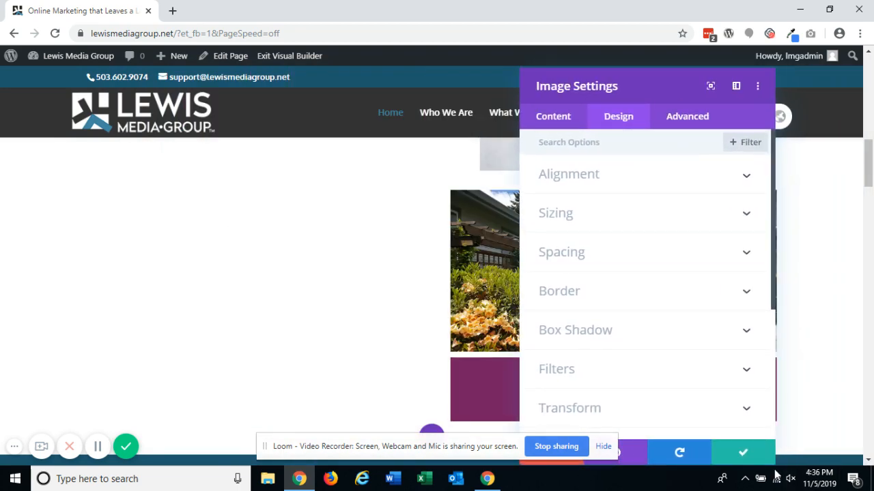
drag(774, 461, 812, 287)
drag(696, 89, 700, 125)
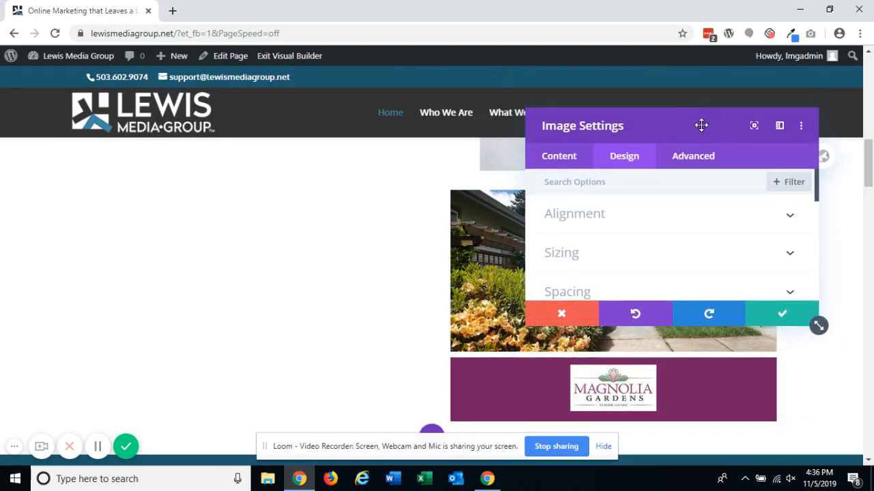
click(756, 321)
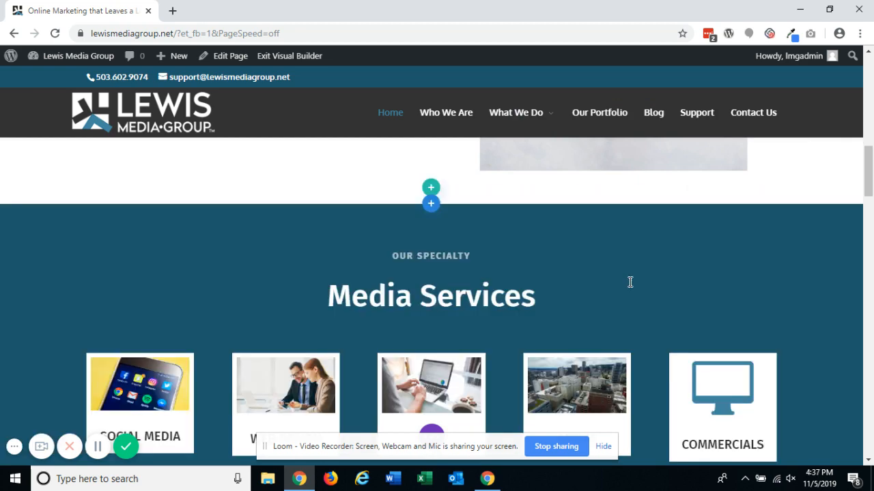
- Expand the builder's page settings bar
scroll(630, 280, up, 3)
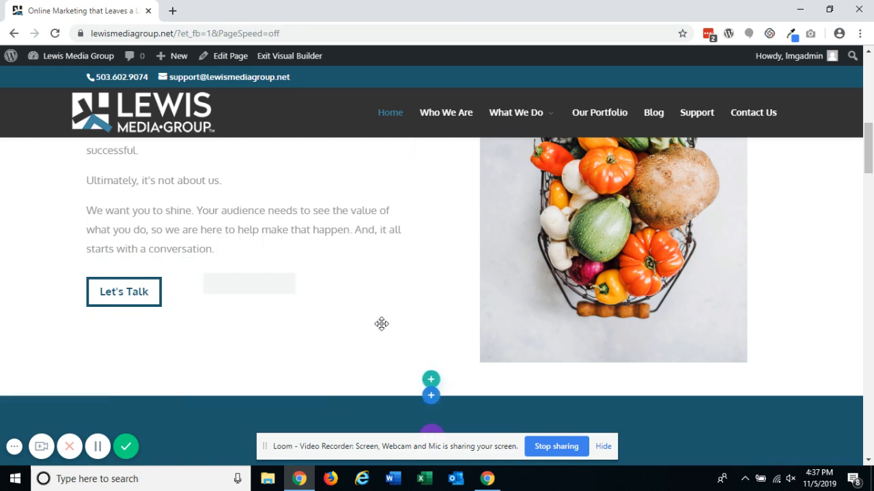
click(436, 433)
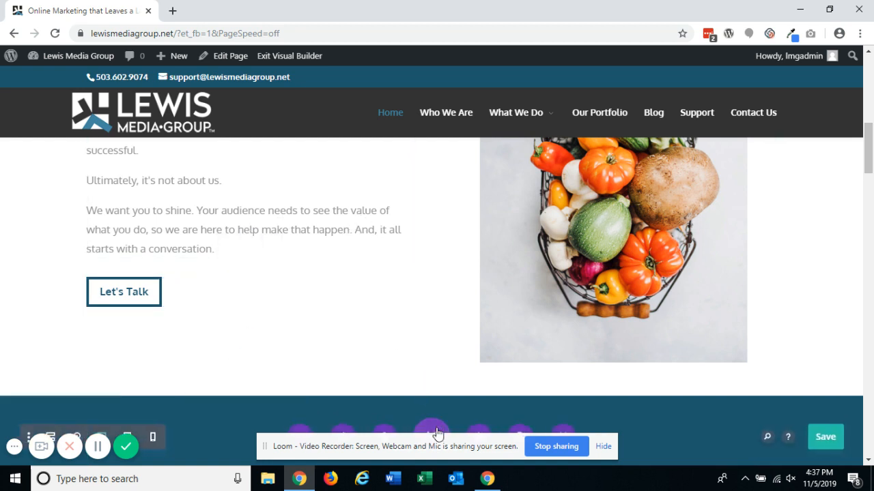
click(602, 447)
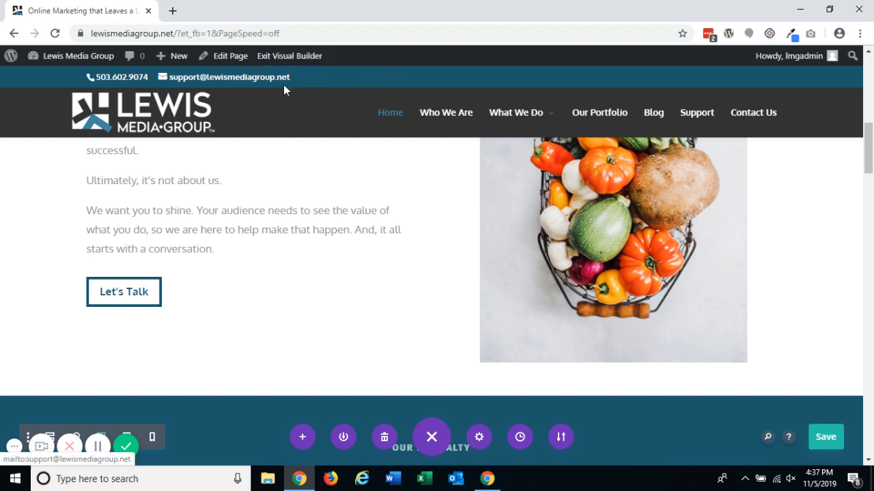
mouse_move(314, 352)
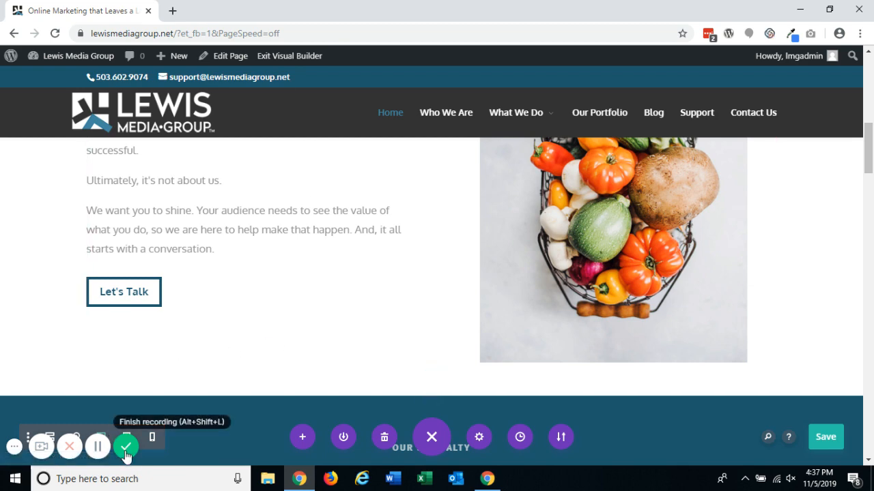